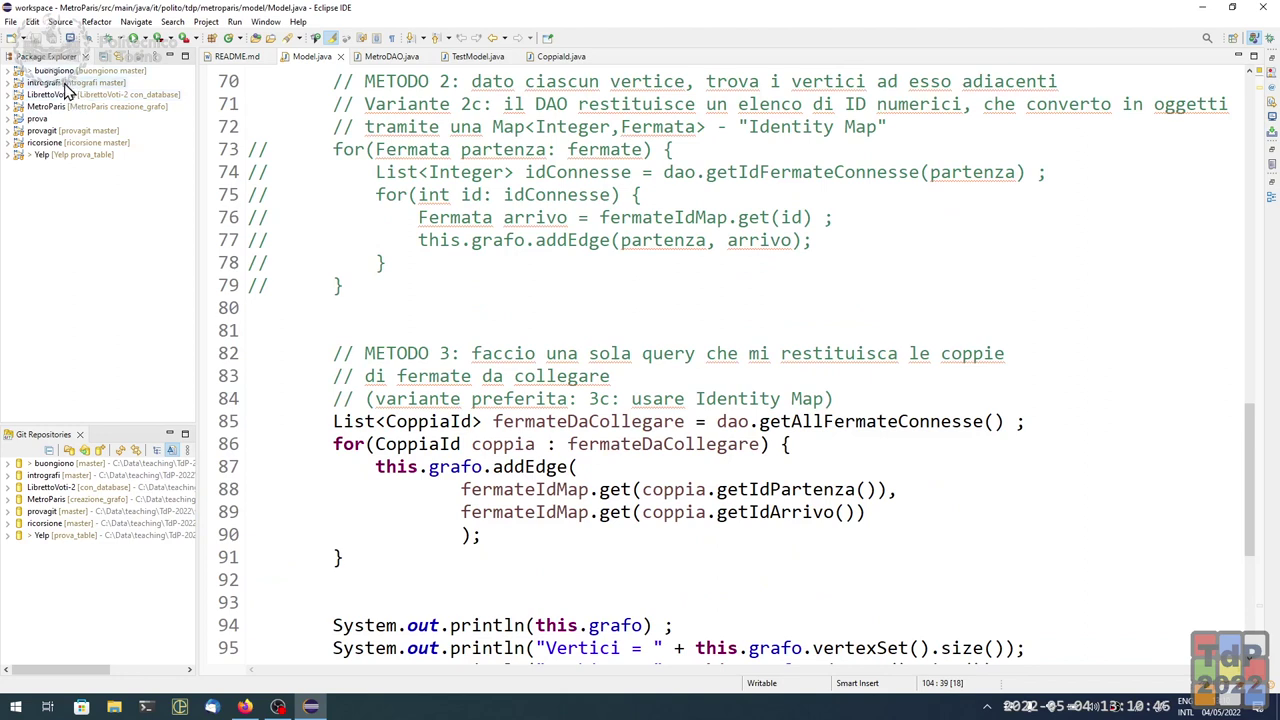
Create and check out a new branch named con_interfaccia from creazione_grafo in the MetroParis repository.
{"action": "left_click", "coordinate": [8, 107]}
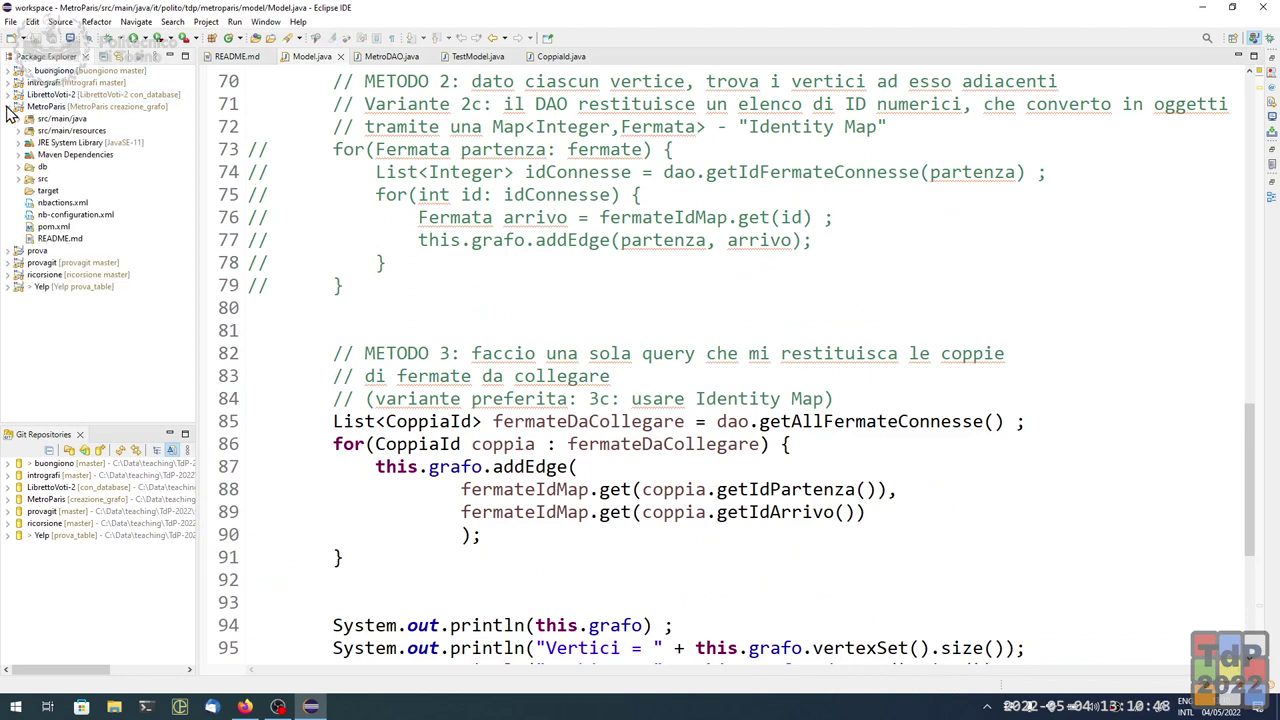
{"action": "left_click", "coordinate": [36, 107]}
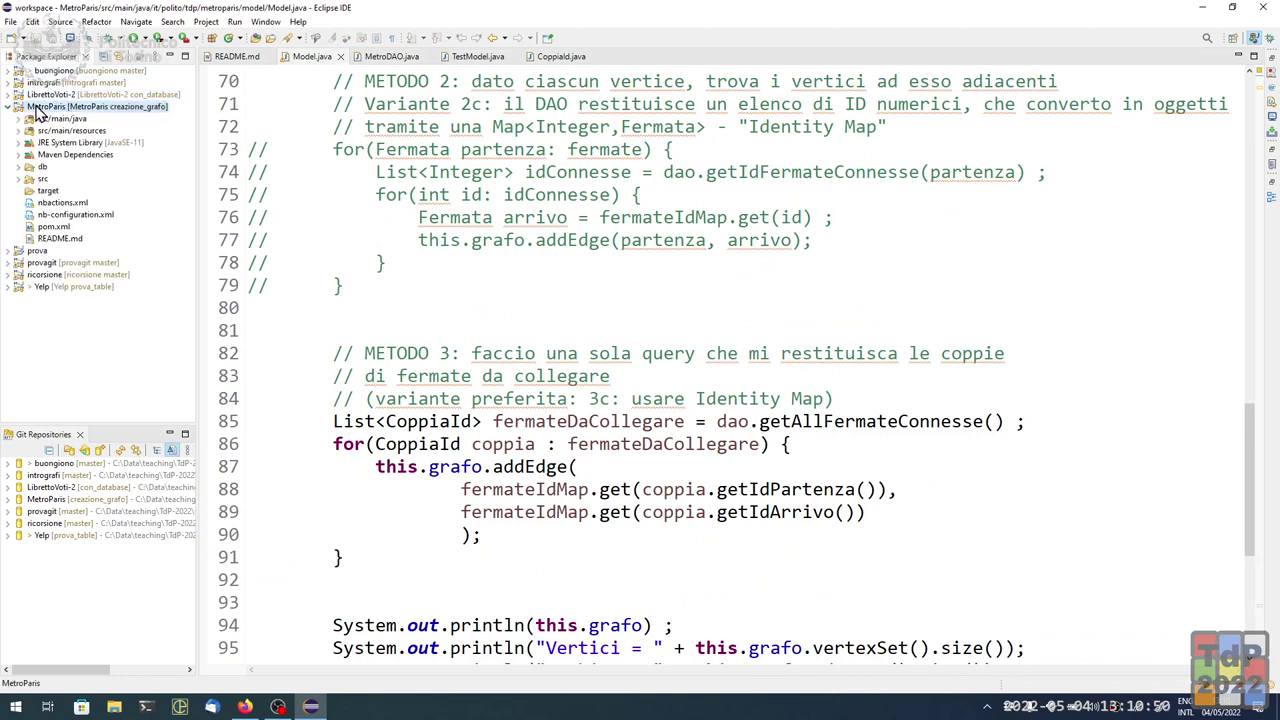
{"action": "right_click", "coordinate": [36, 109]}
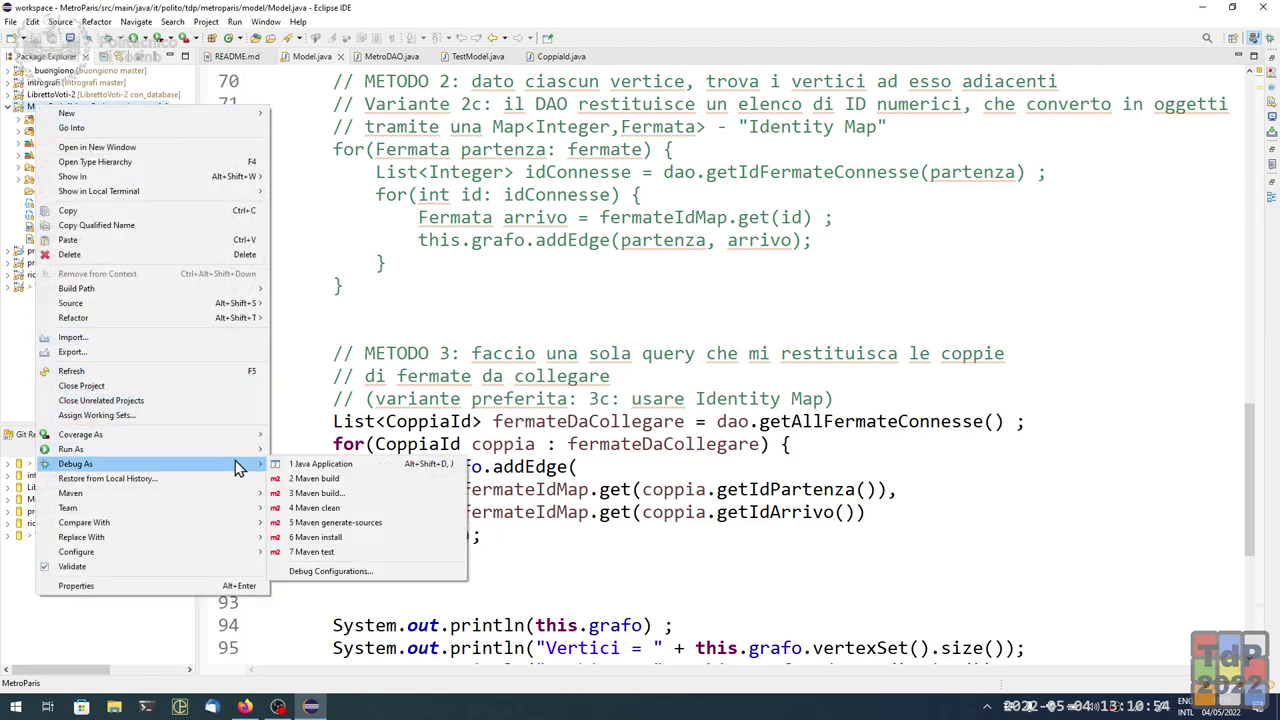
{"action": "mouse_move", "coordinate": [241, 511]}
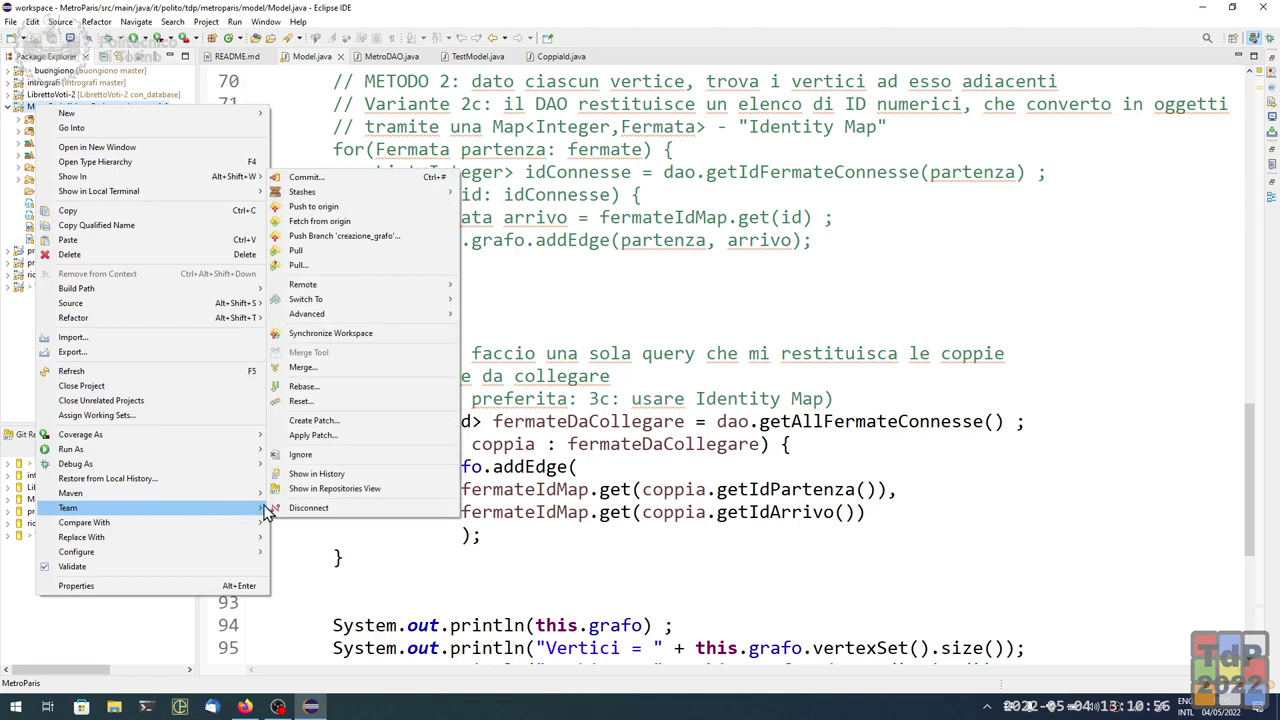
{"action": "mouse_move", "coordinate": [331, 308]}
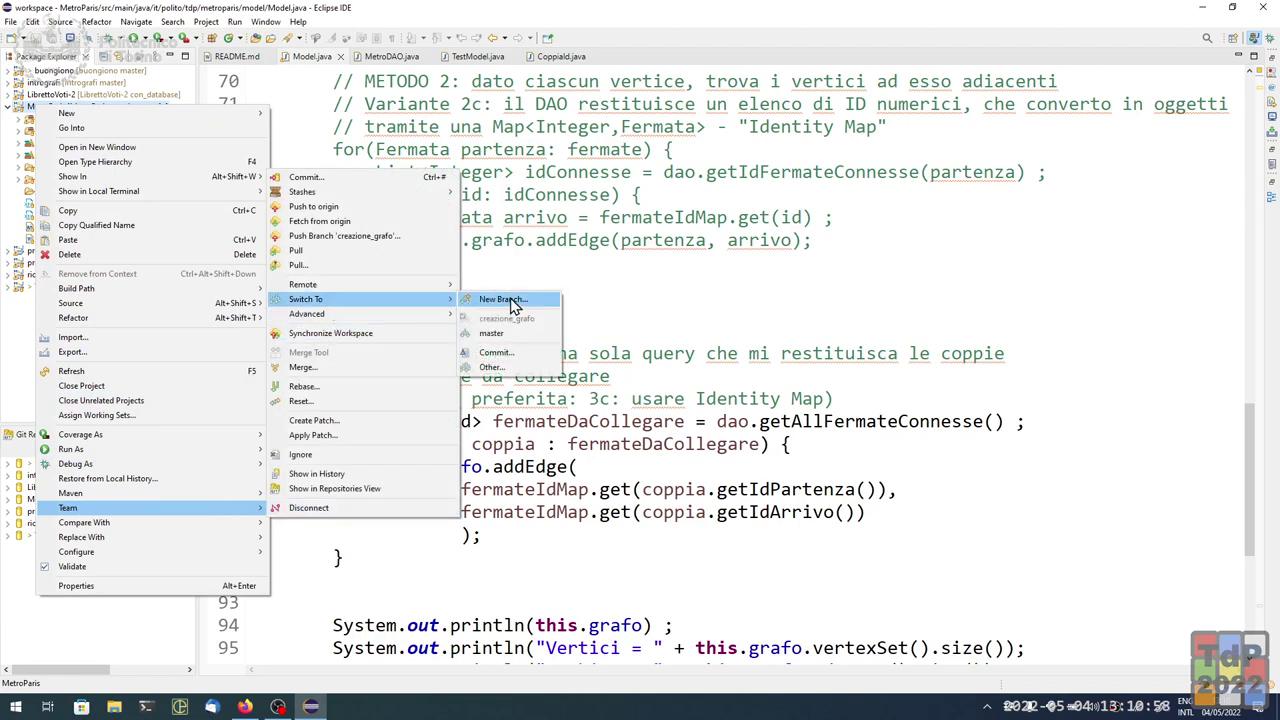
{"action": "left_click", "coordinate": [497, 296]}
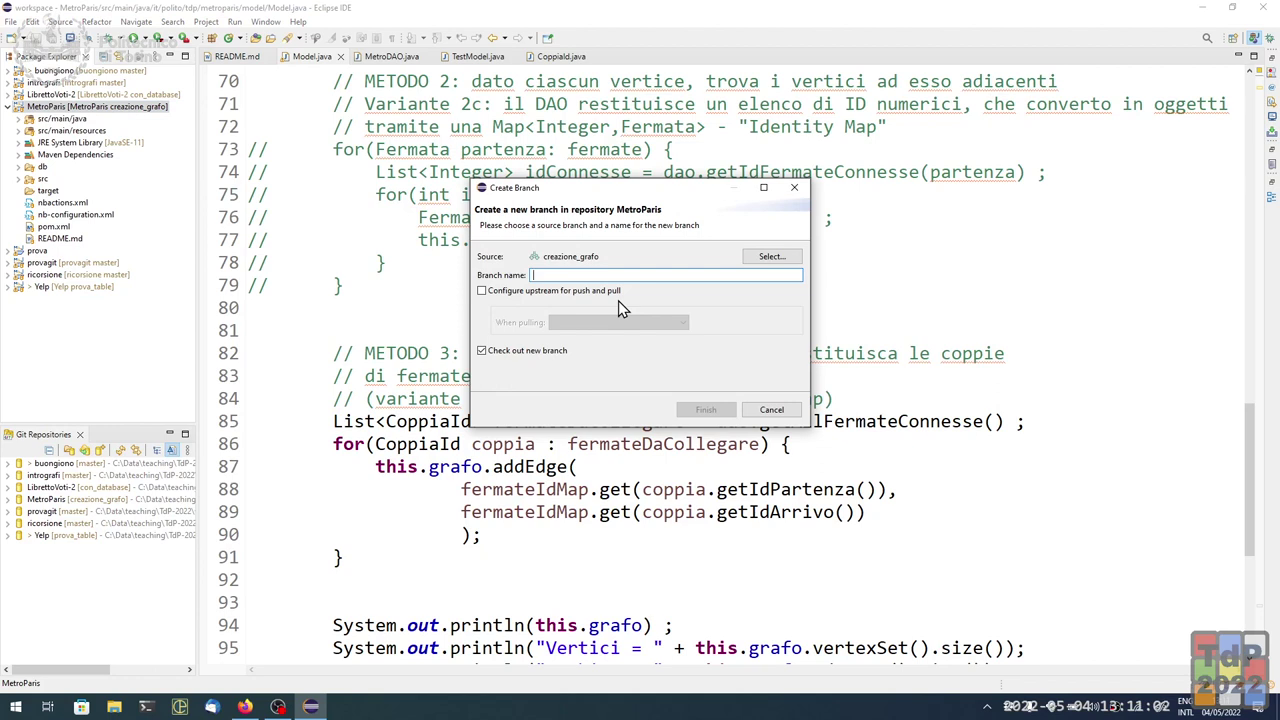
{"action": "type", "text": "con_int"}
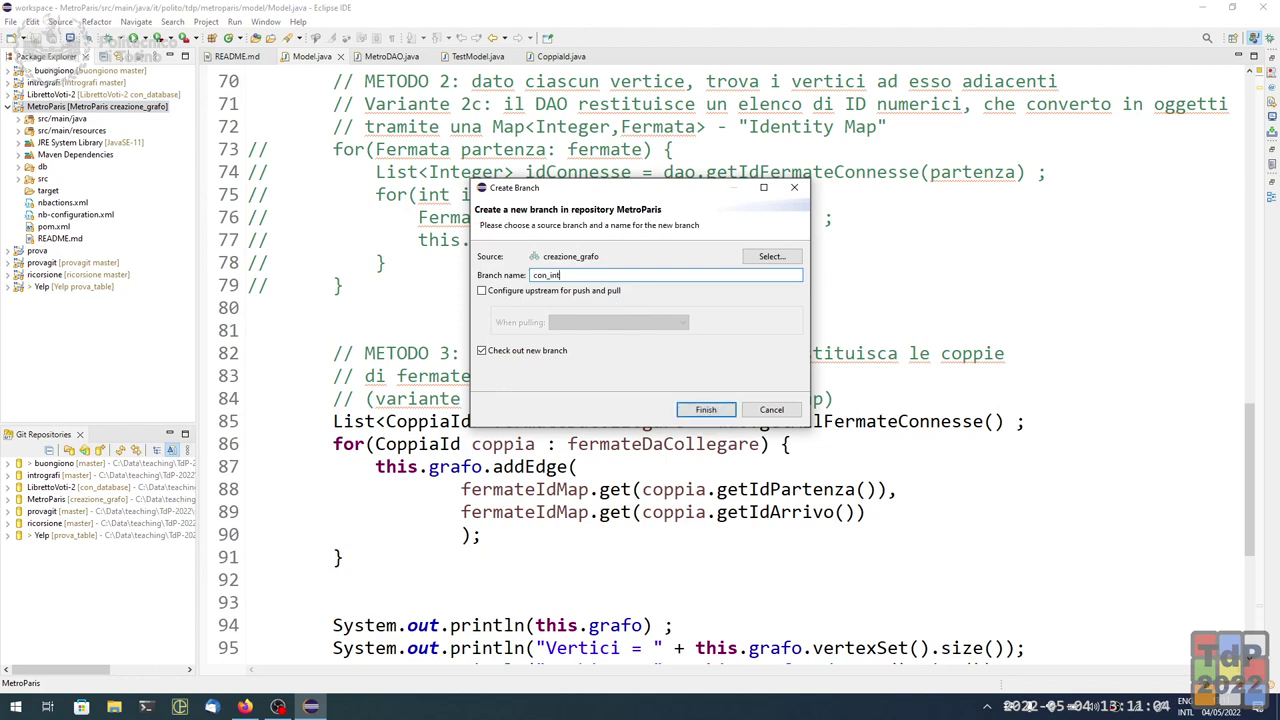
{"action": "type", "text": "erfacc"}
{"action": "left_click", "coordinate": [577, 291]}
{"action": "left_click", "coordinate": [702, 413]}
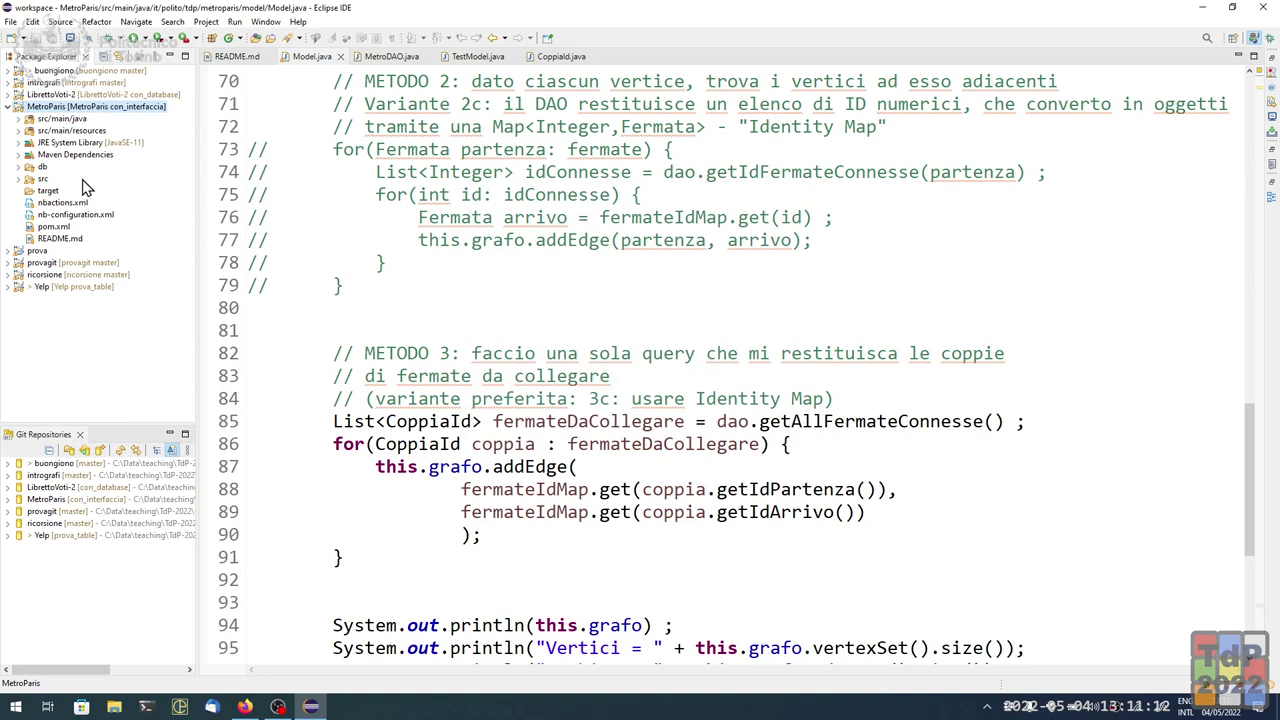
Open Metro.fxml from the fxml folder of src/main/resources in Scene Builder.
{"action": "left_click", "coordinate": [18, 131]}
{"action": "left_click", "coordinate": [30, 143]}
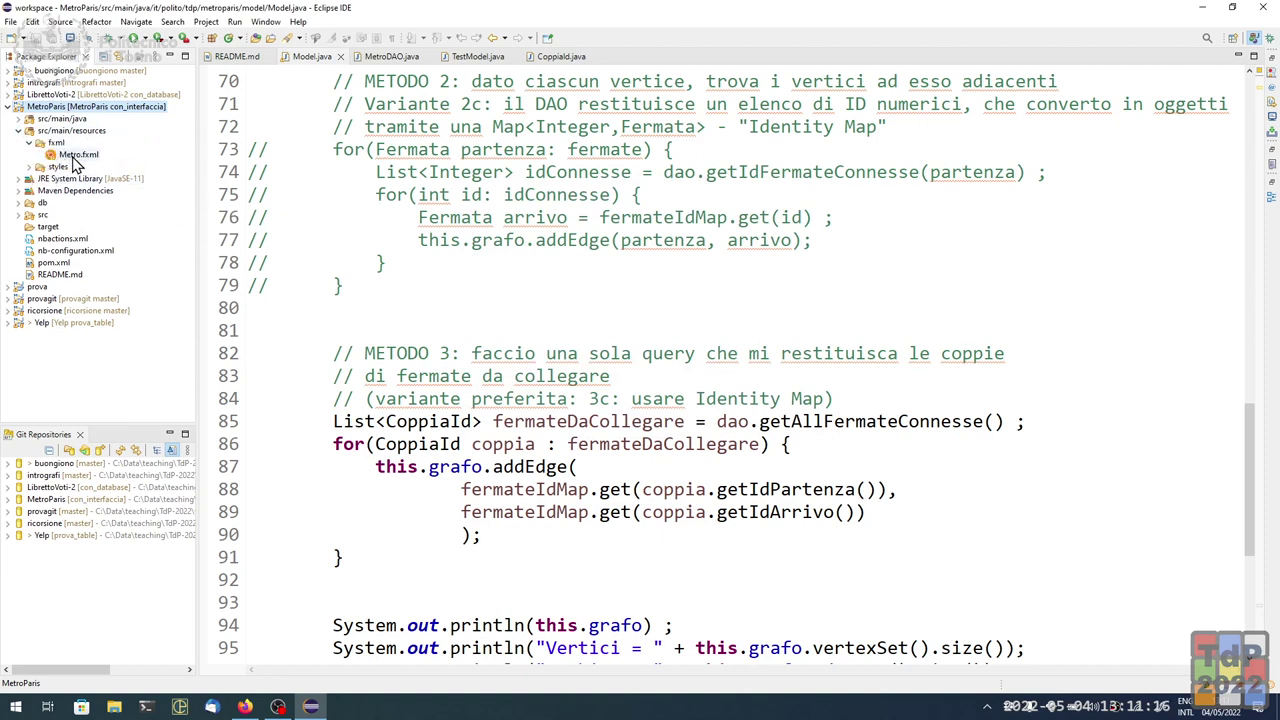
{"action": "left_click", "coordinate": [76, 155]}
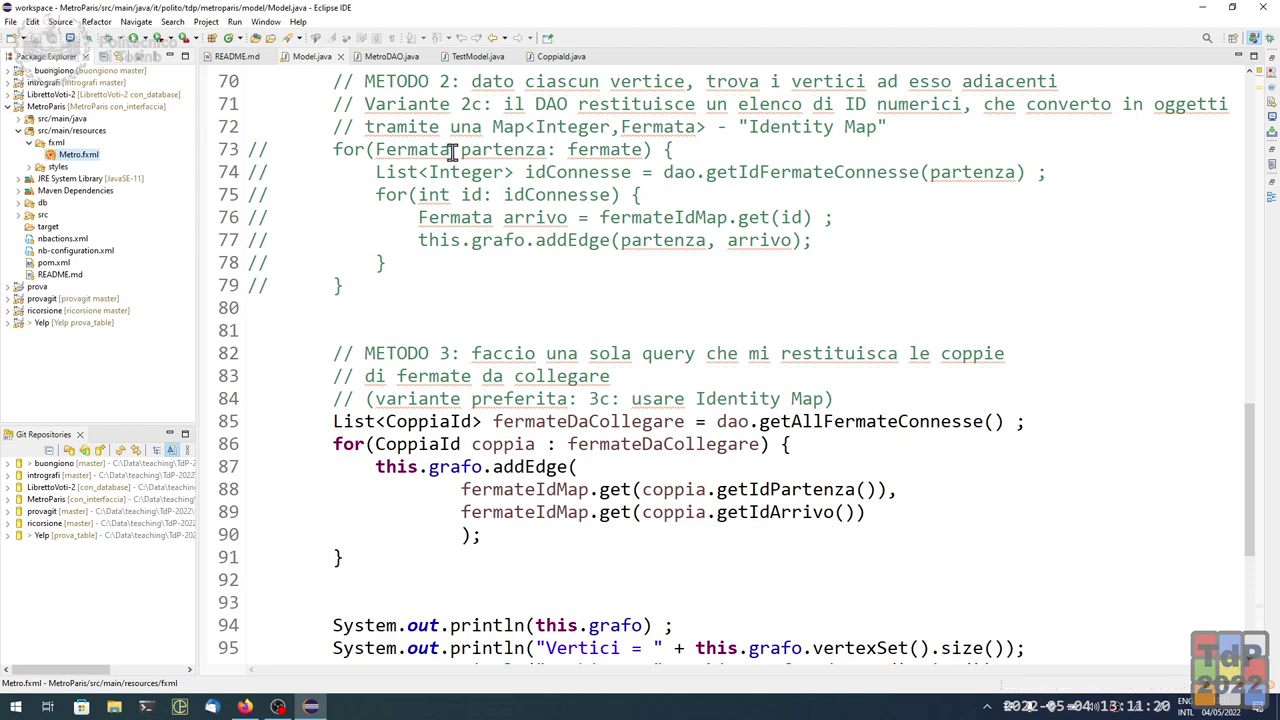
{"action": "double_click", "coordinate": [78, 155]}
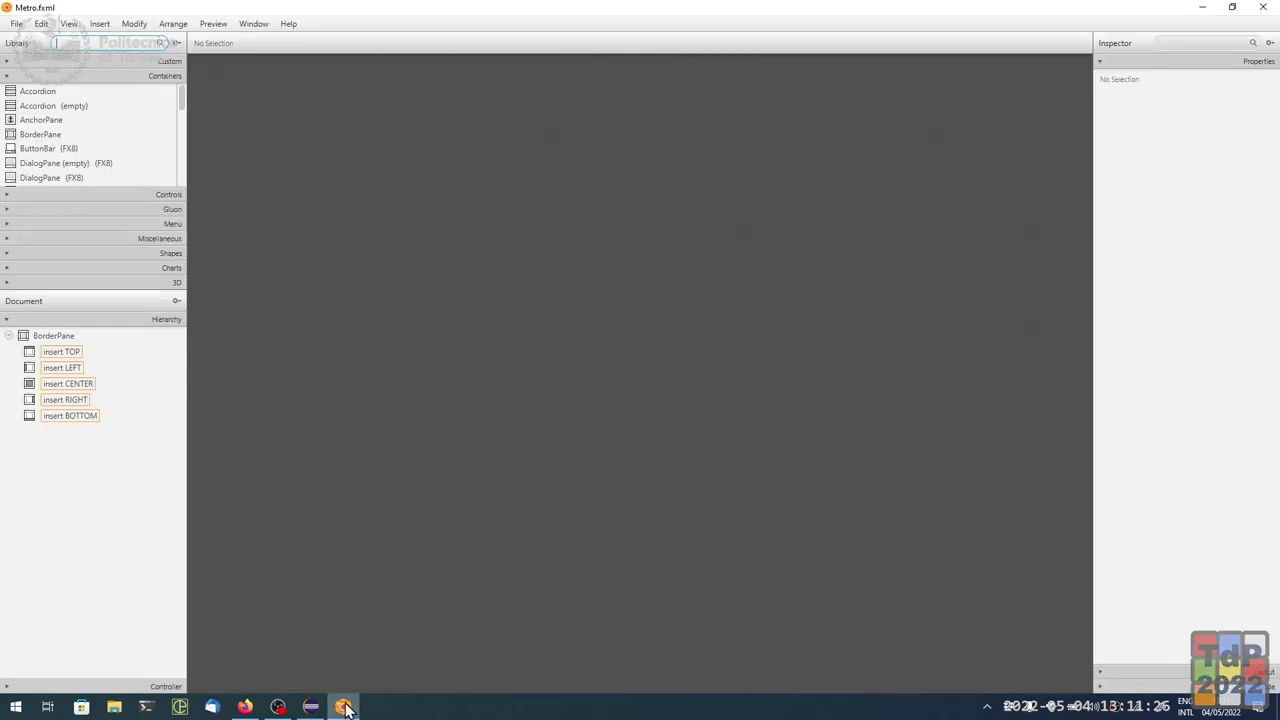
{"action": "mouse_move", "coordinate": [345, 708]}
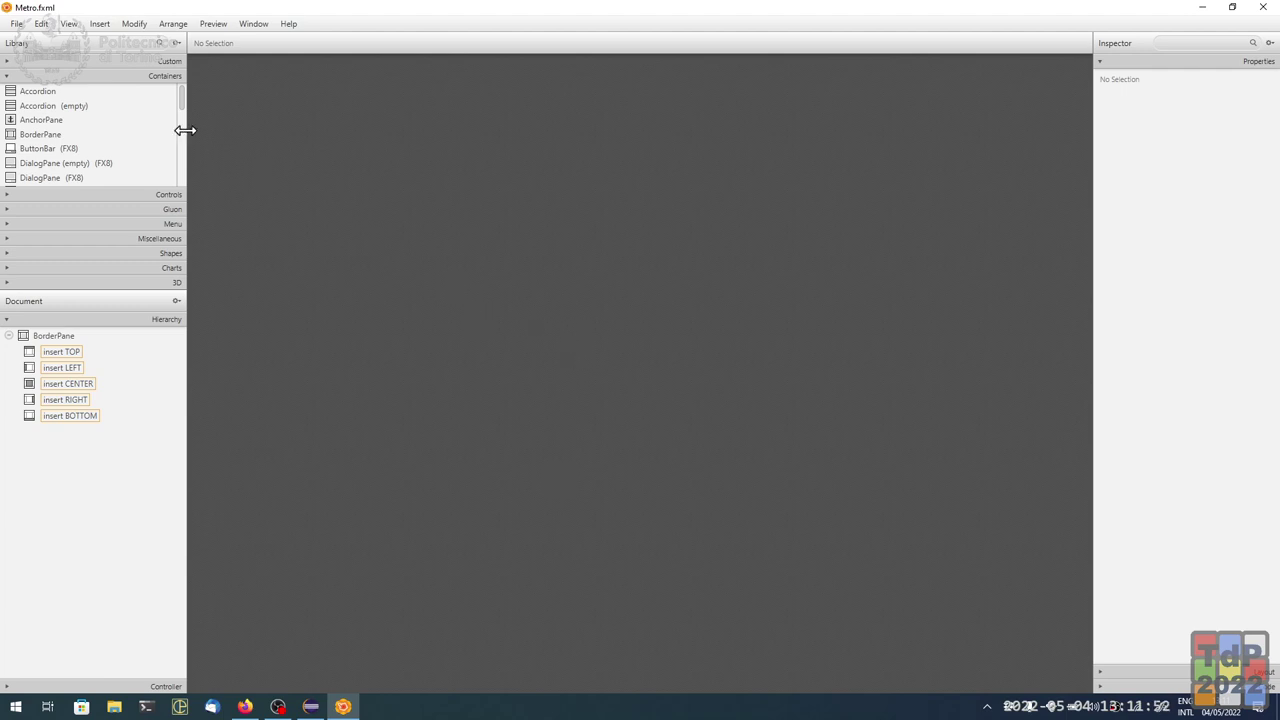
Find the Label component in the library and insert it in the TOP region of the BorderPane.
{"action": "left_click", "coordinate": [123, 40]}
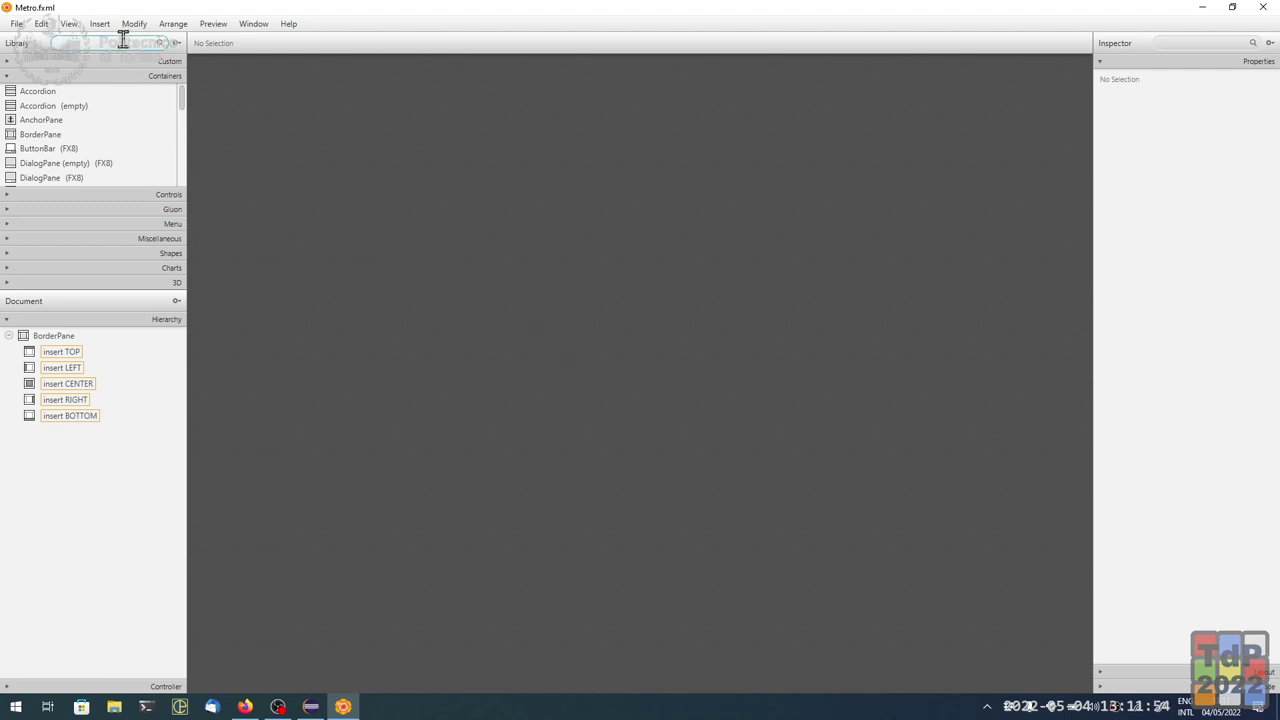
{"action": "type", "text": "labs"}
{"action": "key", "text": "BackSpace"}
{"action": "type", "text": "el"}
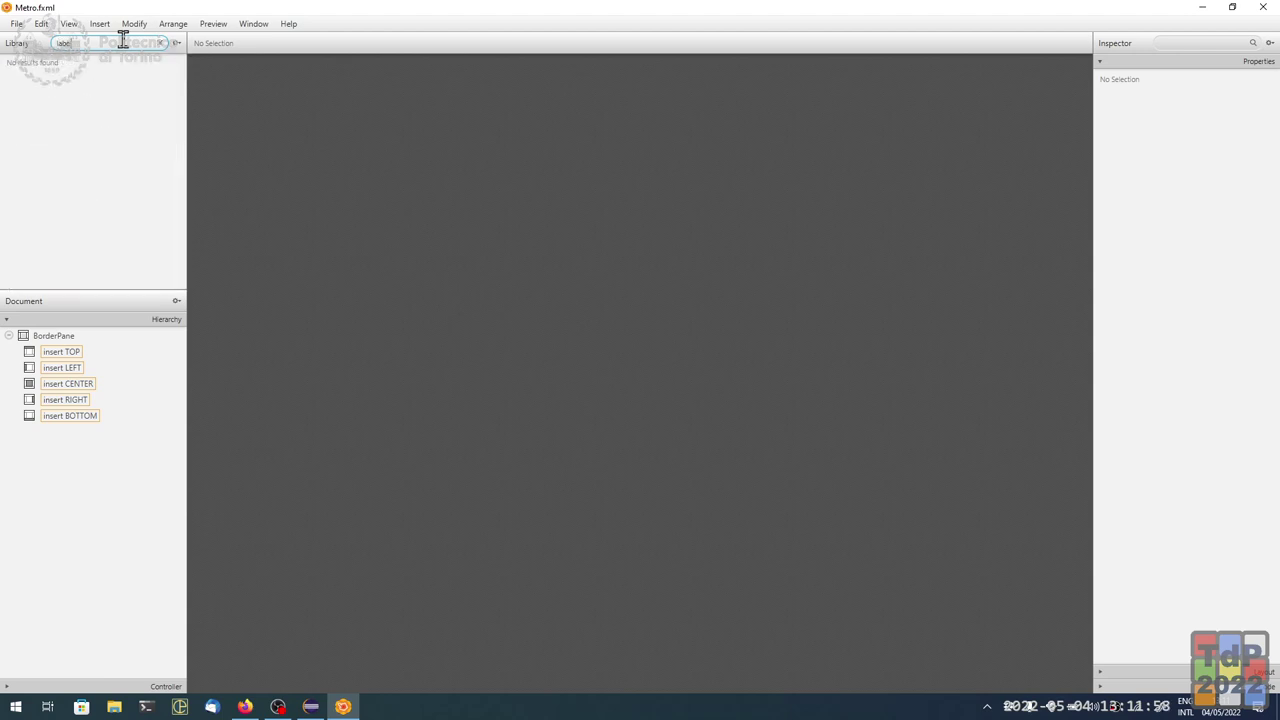
{"action": "left_click_drag", "start_coordinate": [26, 80], "coordinate": [84, 352]}
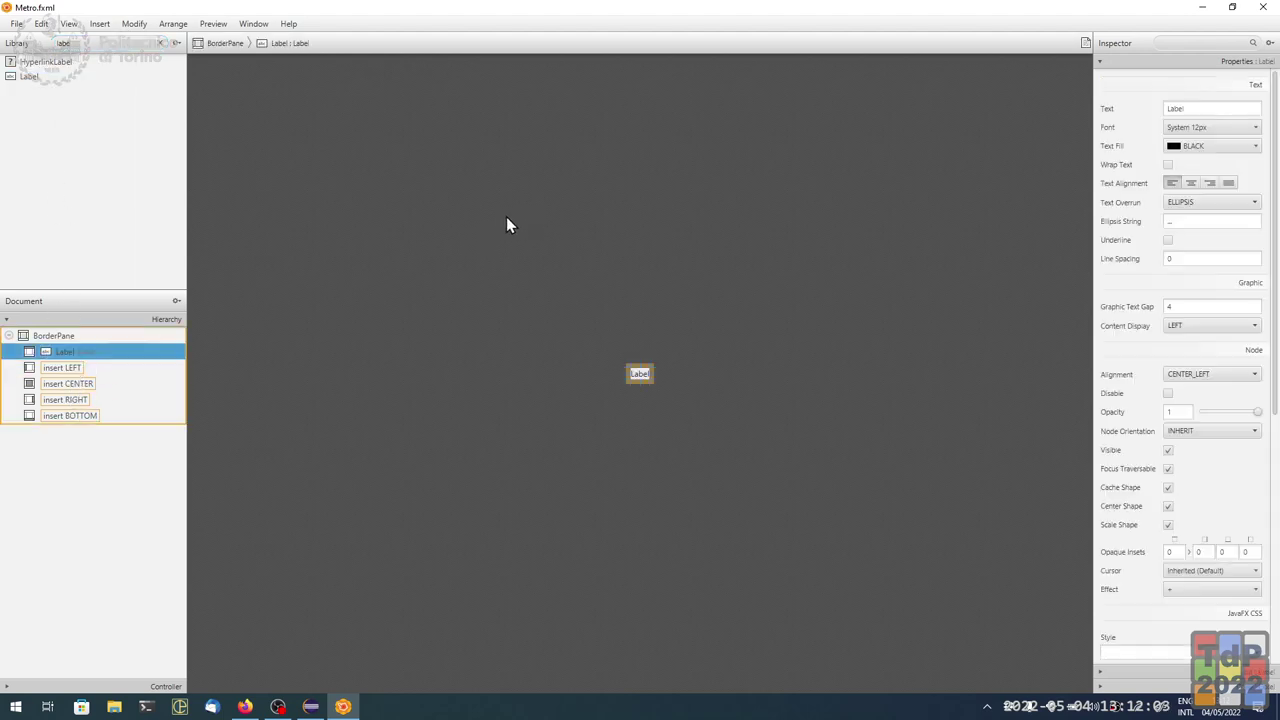
Set the top label's text to "MetroParis - Ricerca percorsi" and its font size to 18.
{"action": "double_click", "coordinate": [1213, 106]}
{"action": "type", "text": "Ricer"}
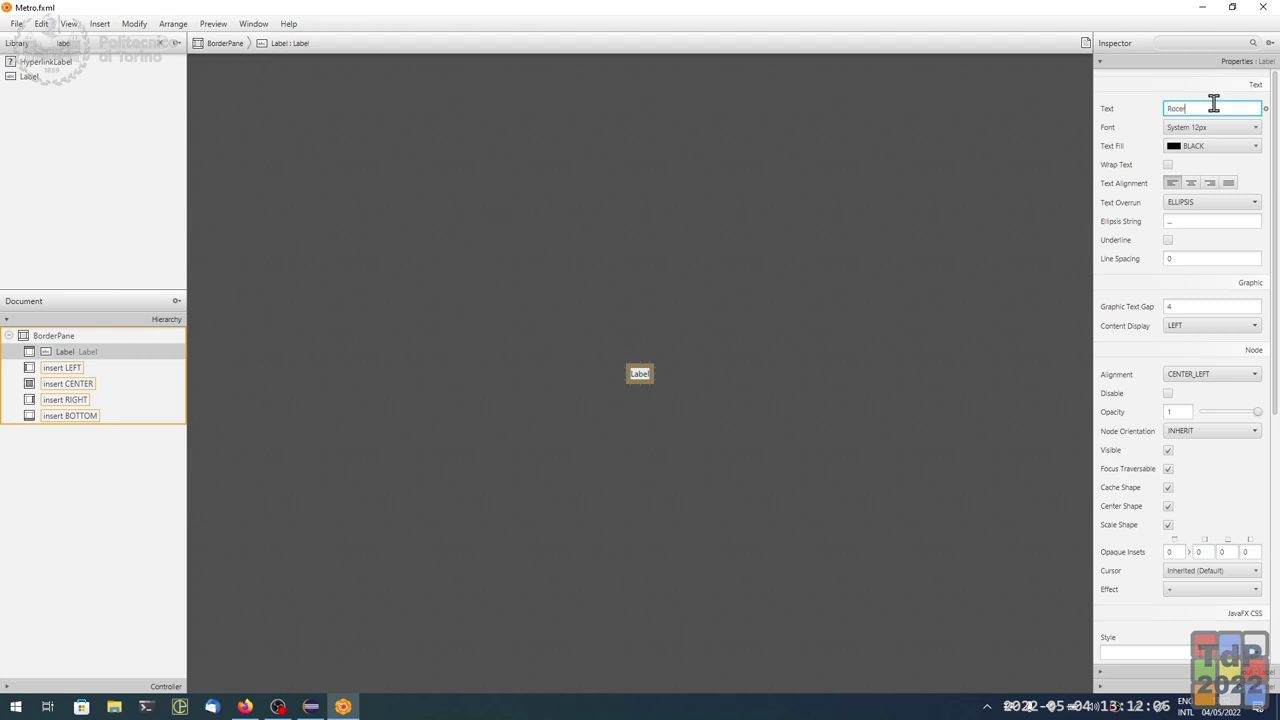
{"action": "type", "text": "etroParis -"}
{"action": "type", "text": " Cerca percorsi"}
{"action": "key", "text": "Return"}
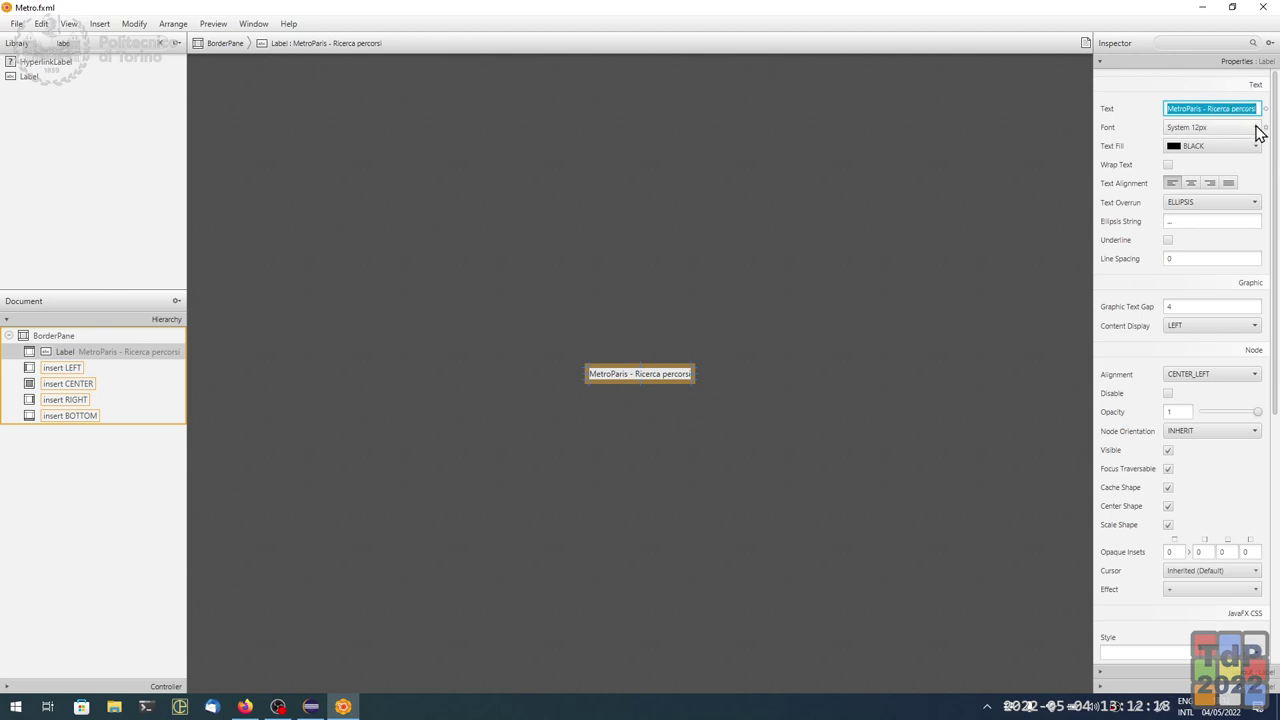
{"action": "left_click", "coordinate": [1256, 129]}
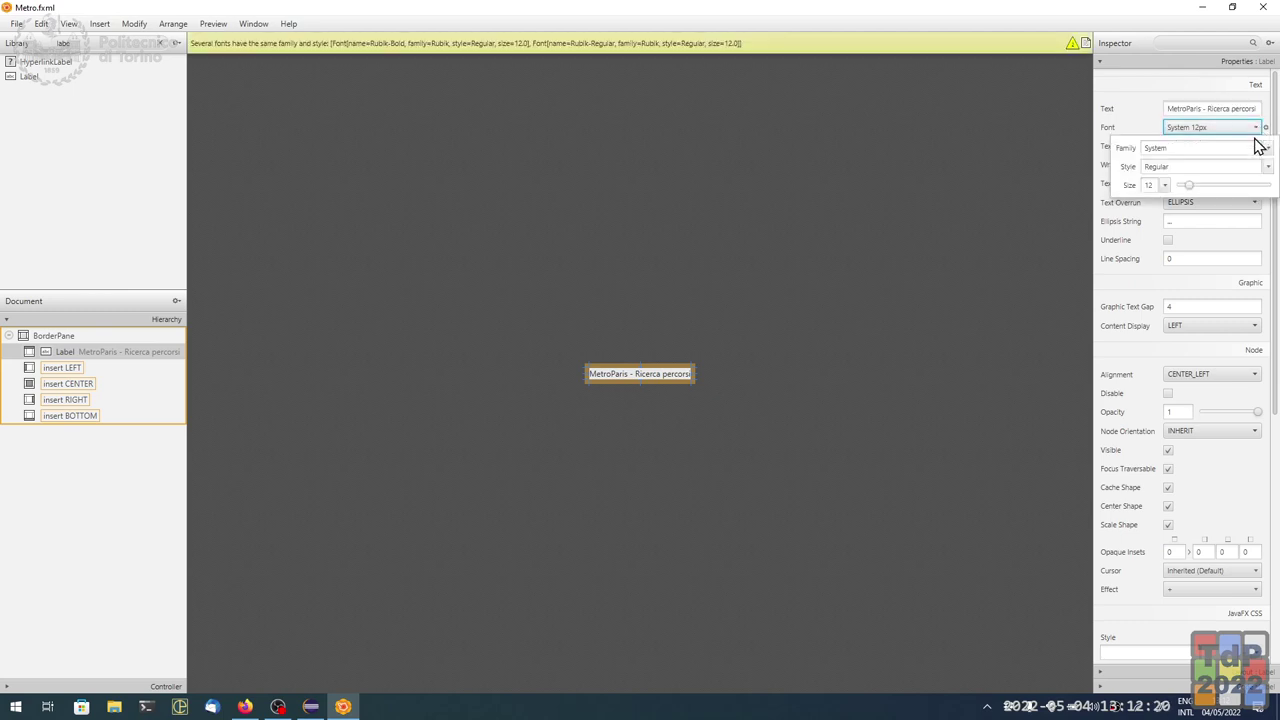
{"action": "left_click", "coordinate": [1165, 185]}
{"action": "left_click", "coordinate": [1172, 312]}
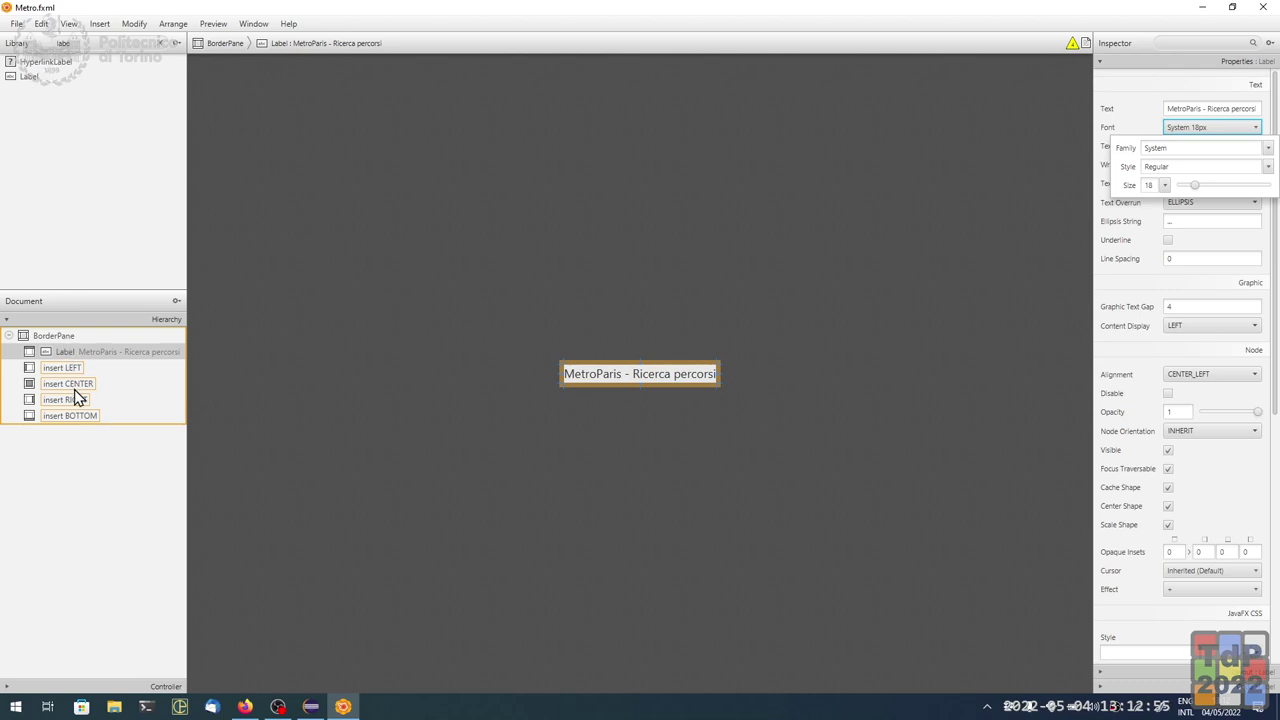
Find the VBox container in the library and insert it in the CENTER region of the BorderPane.
{"action": "double_click", "coordinate": [119, 45]}
{"action": "type", "text": "vb"}
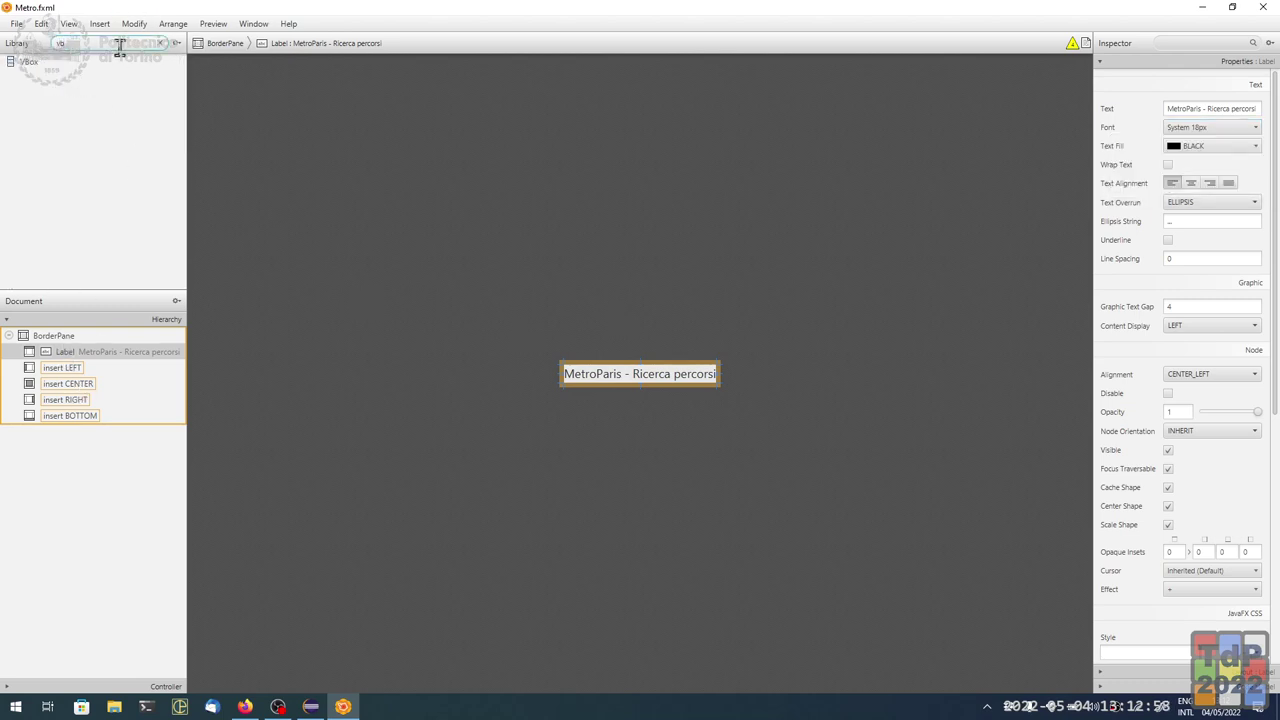
{"action": "left_click_drag", "start_coordinate": [38, 62], "coordinate": [89, 382]}
Find the ComboBox component in the library and add two of them to the VBox.
{"action": "left_click", "coordinate": [96, 43]}
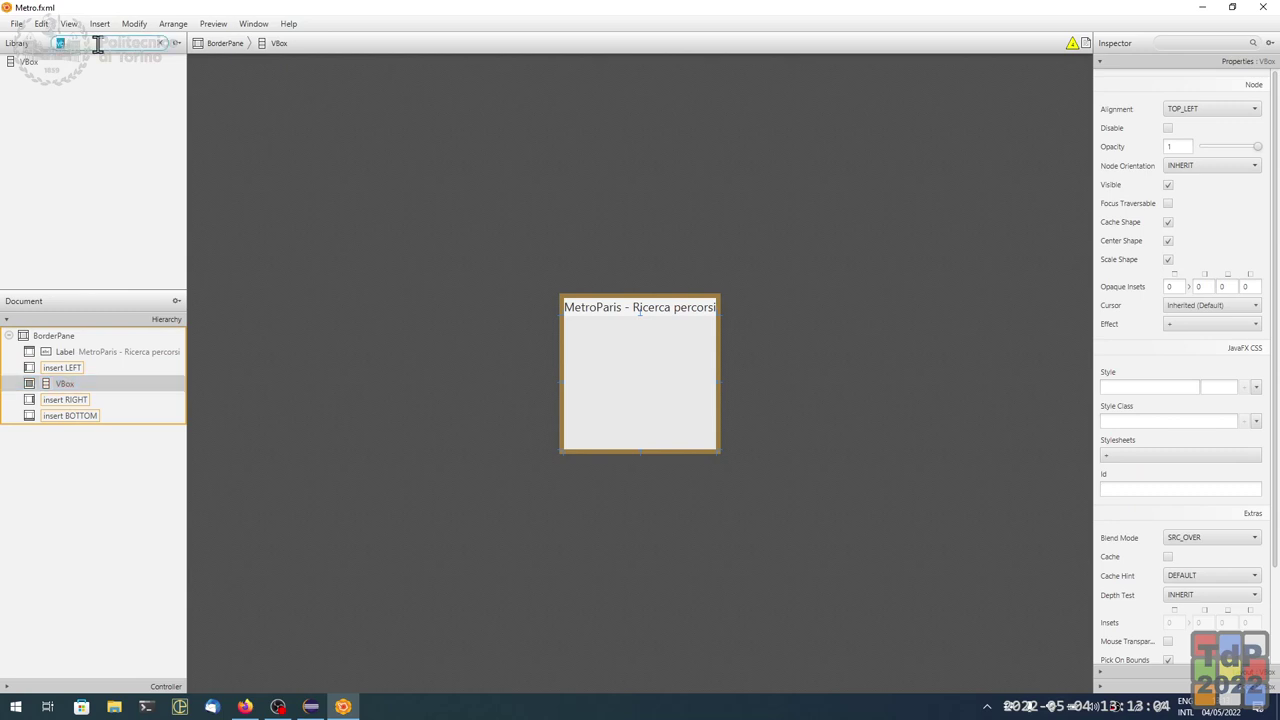
{"action": "type", "text": "combo"}
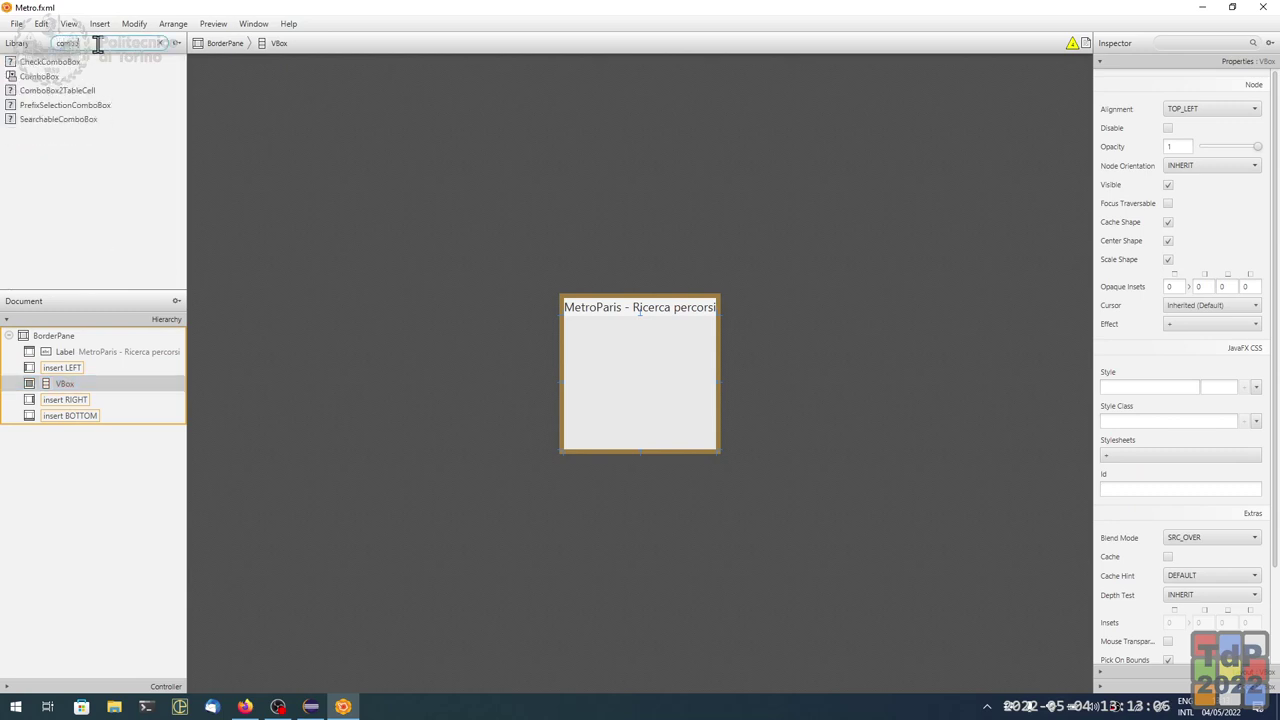
{"action": "left_click_drag", "start_coordinate": [55, 78], "coordinate": [96, 379]}
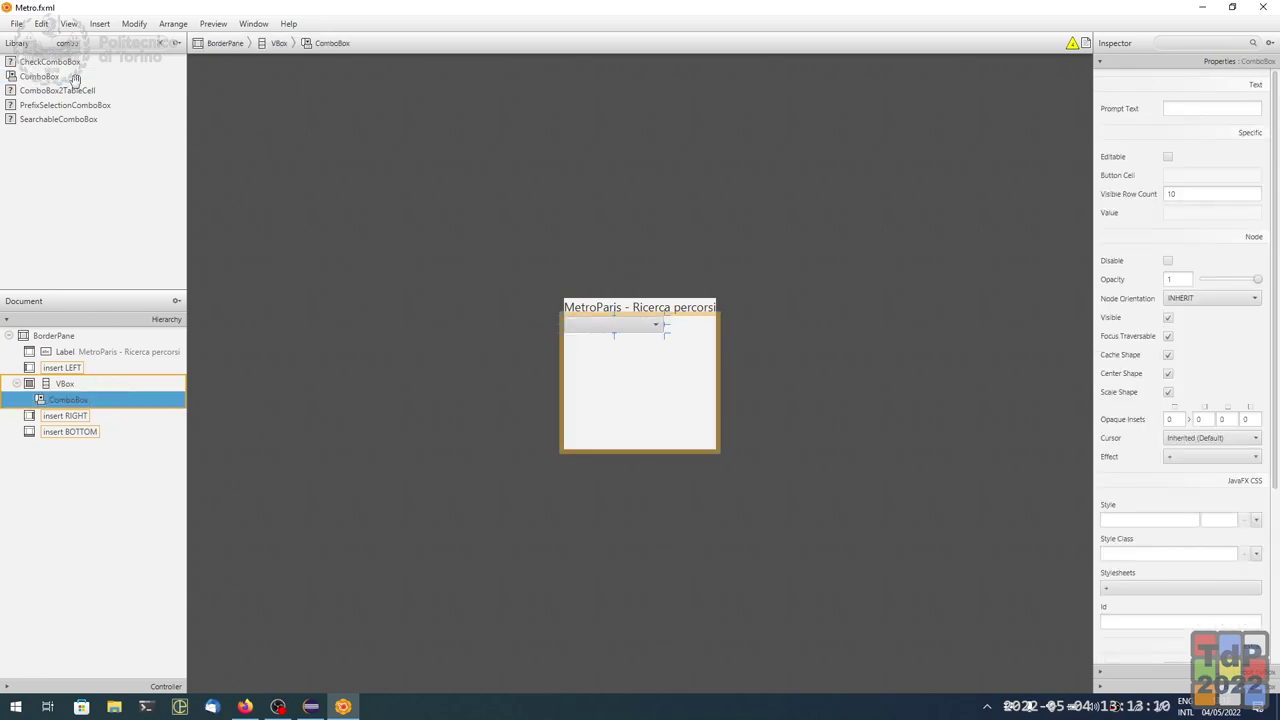
{"action": "left_click_drag", "start_coordinate": [45, 78], "coordinate": [87, 385]}
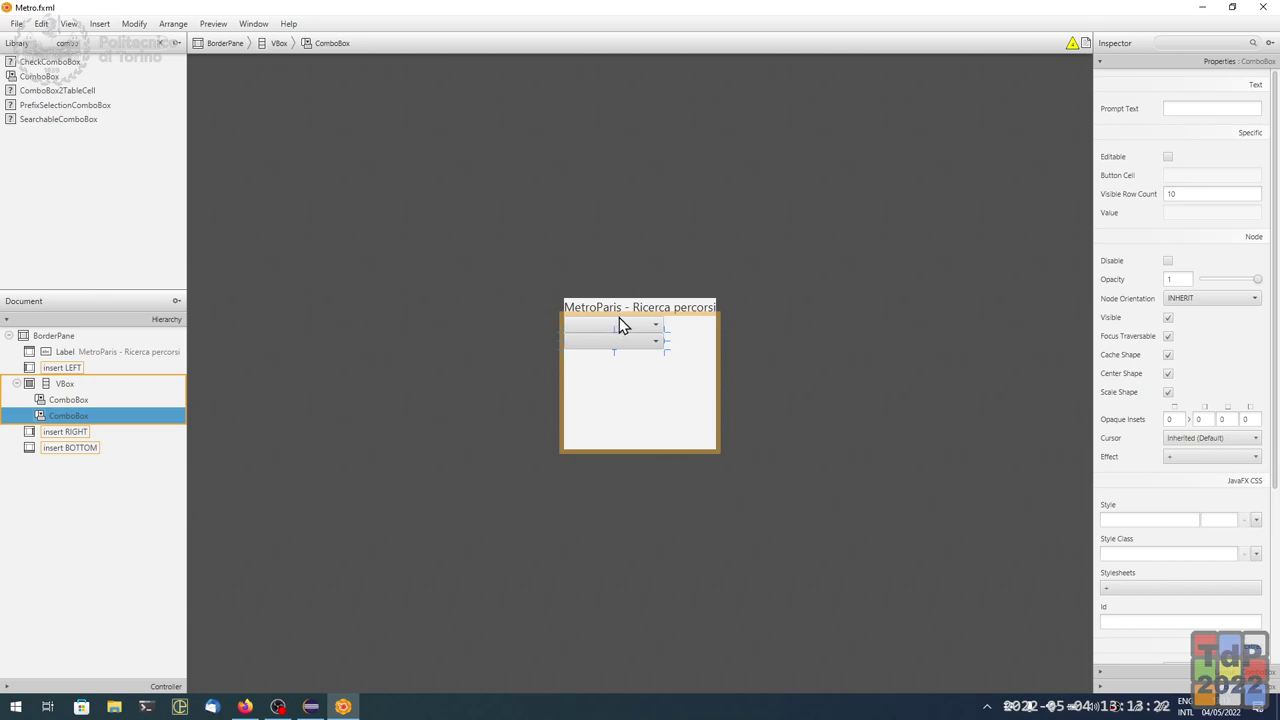
{"action": "key", "text": "Escape"}
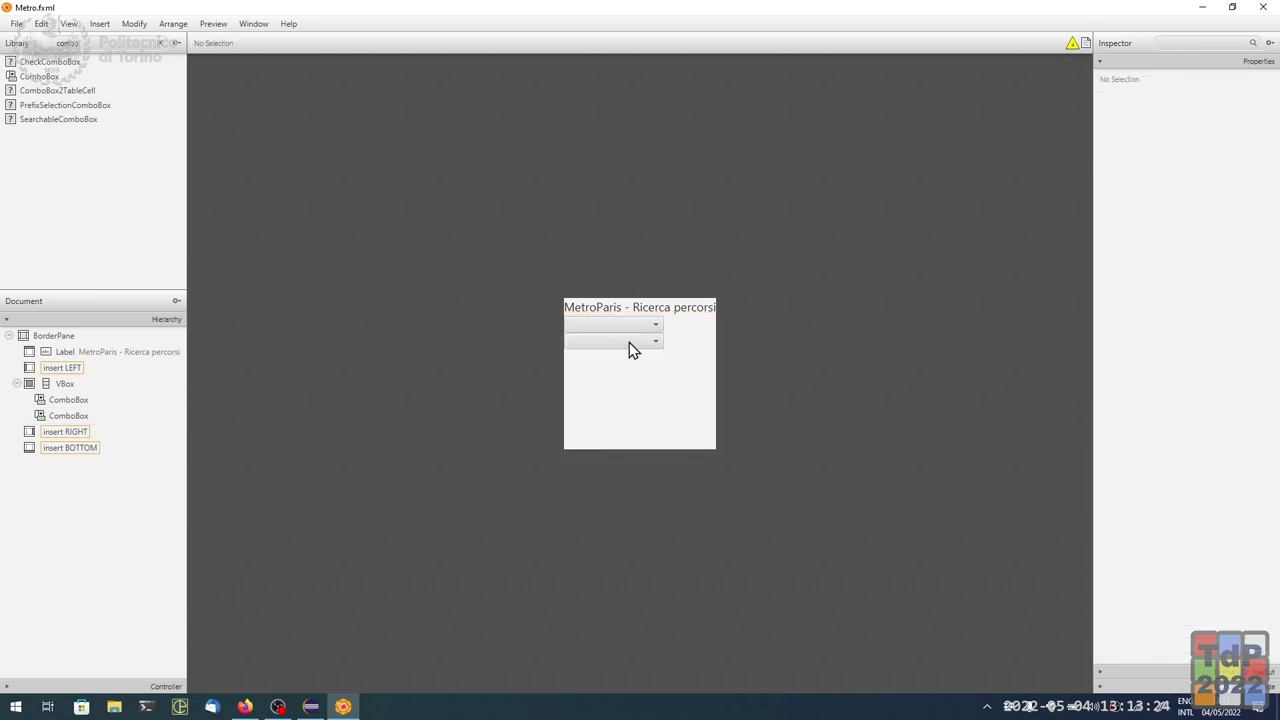
{"action": "left_click", "coordinate": [629, 337]}
Add a GridPane to the VBox and move the two ComboBoxes into its column 1, rows 0 and 1.
{"action": "left_click", "coordinate": [58, 386]}
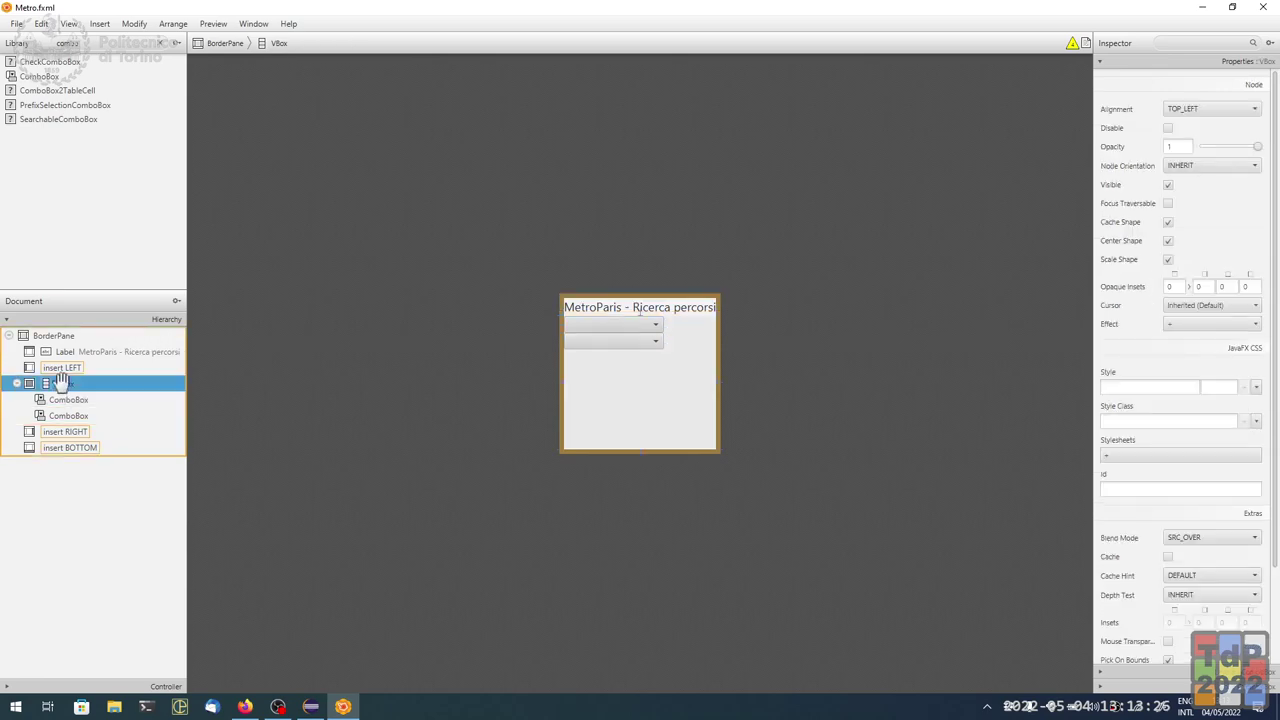
{"action": "double_click", "coordinate": [125, 45]}
{"action": "type", "text": "grid"}
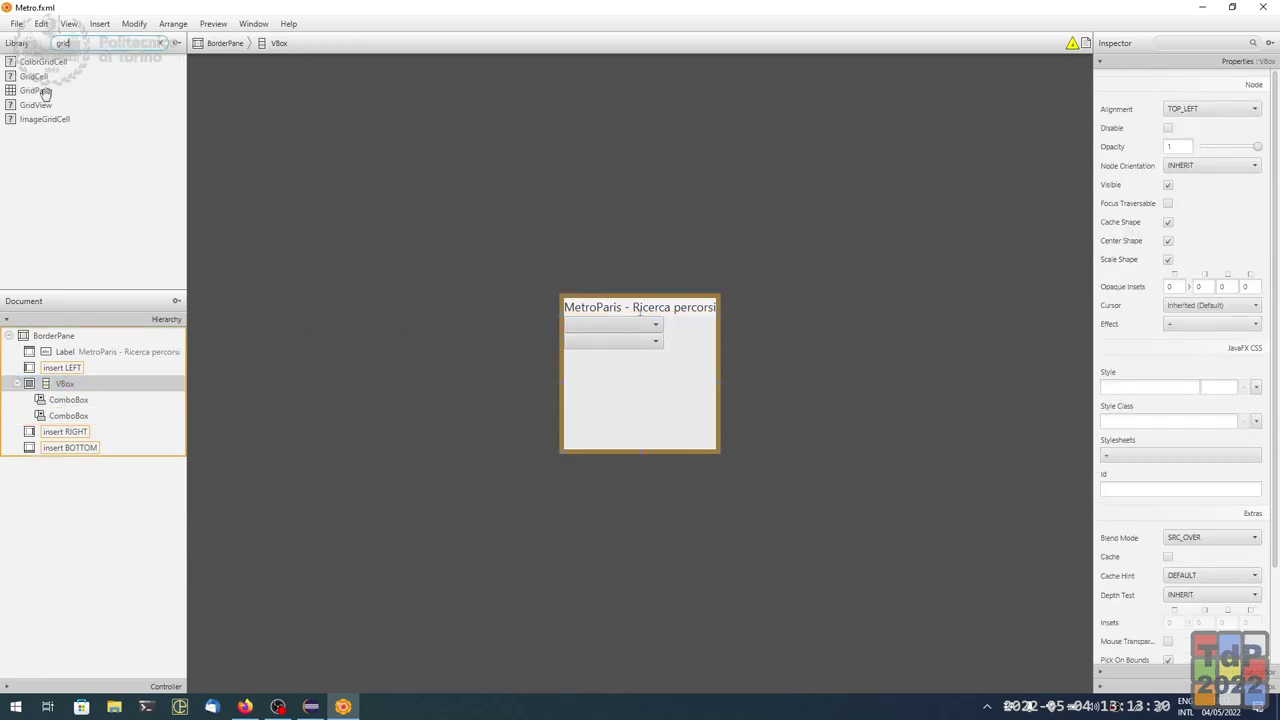
{"action": "left_click_drag", "start_coordinate": [45, 93], "coordinate": [678, 372]}
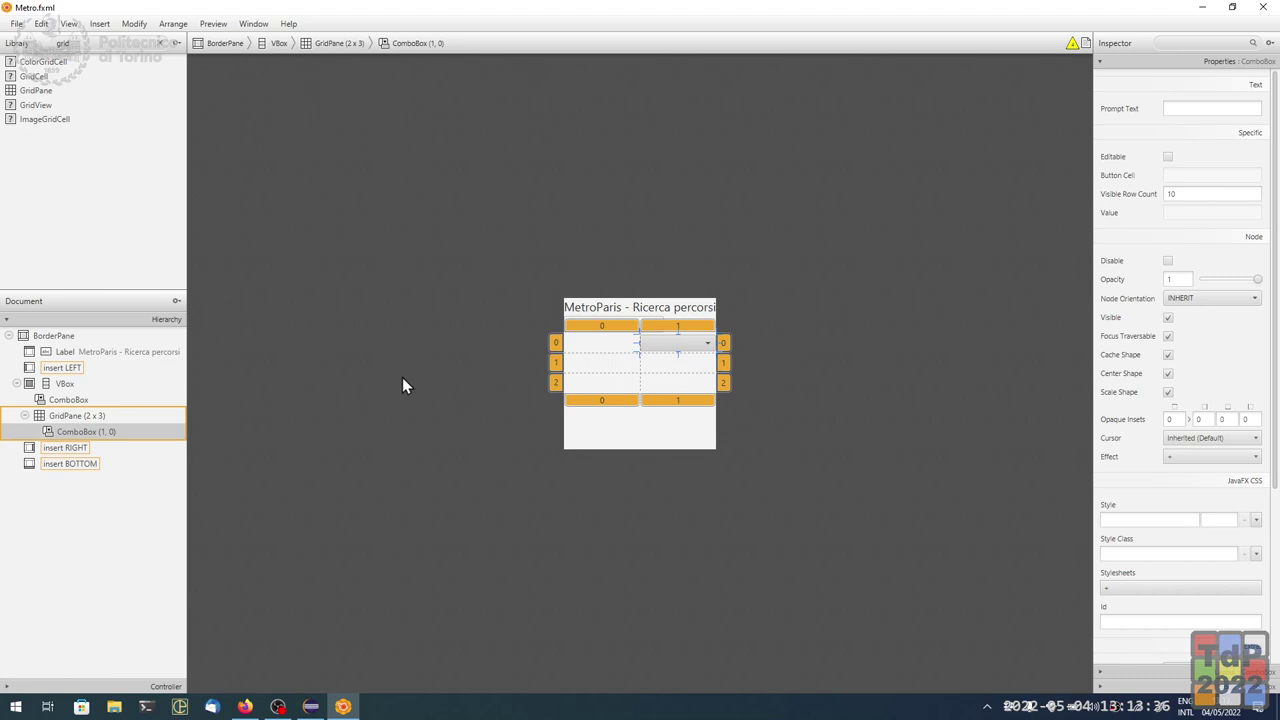
{"action": "left_click_drag", "start_coordinate": [78, 430], "coordinate": [686, 366]}
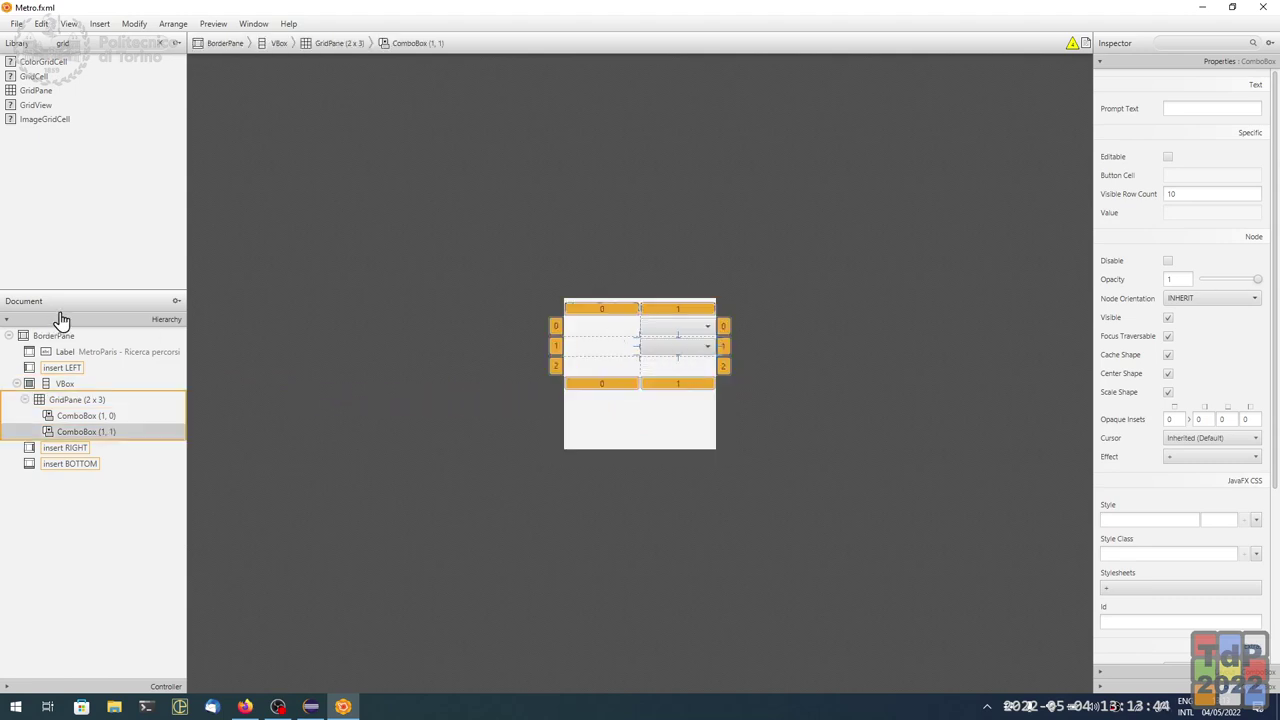
Add two Labels to the GridPane, in column 0 at rows 0 and 1.
{"action": "double_click", "coordinate": [87, 40]}
{"action": "type", "text": "label"}
{"action": "left_click_drag", "start_coordinate": [30, 77], "coordinate": [597, 335]}
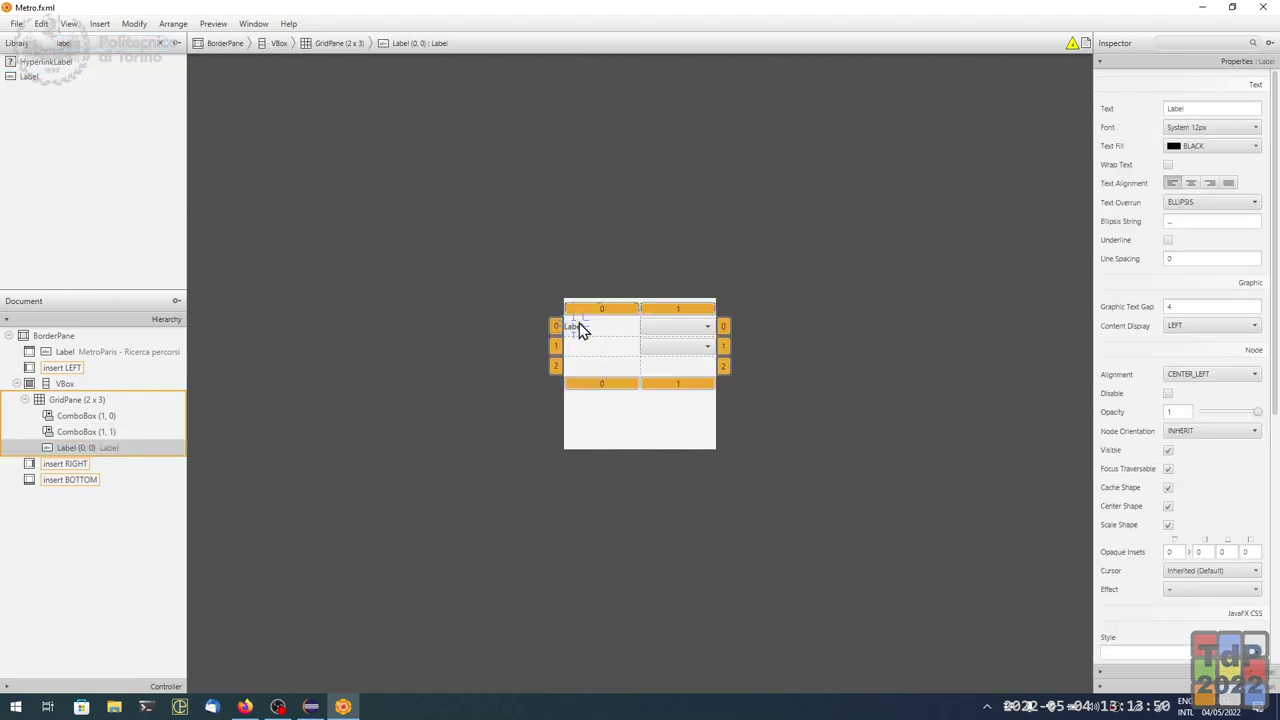
{"action": "left_click_drag", "start_coordinate": [29, 78], "coordinate": [597, 357]}
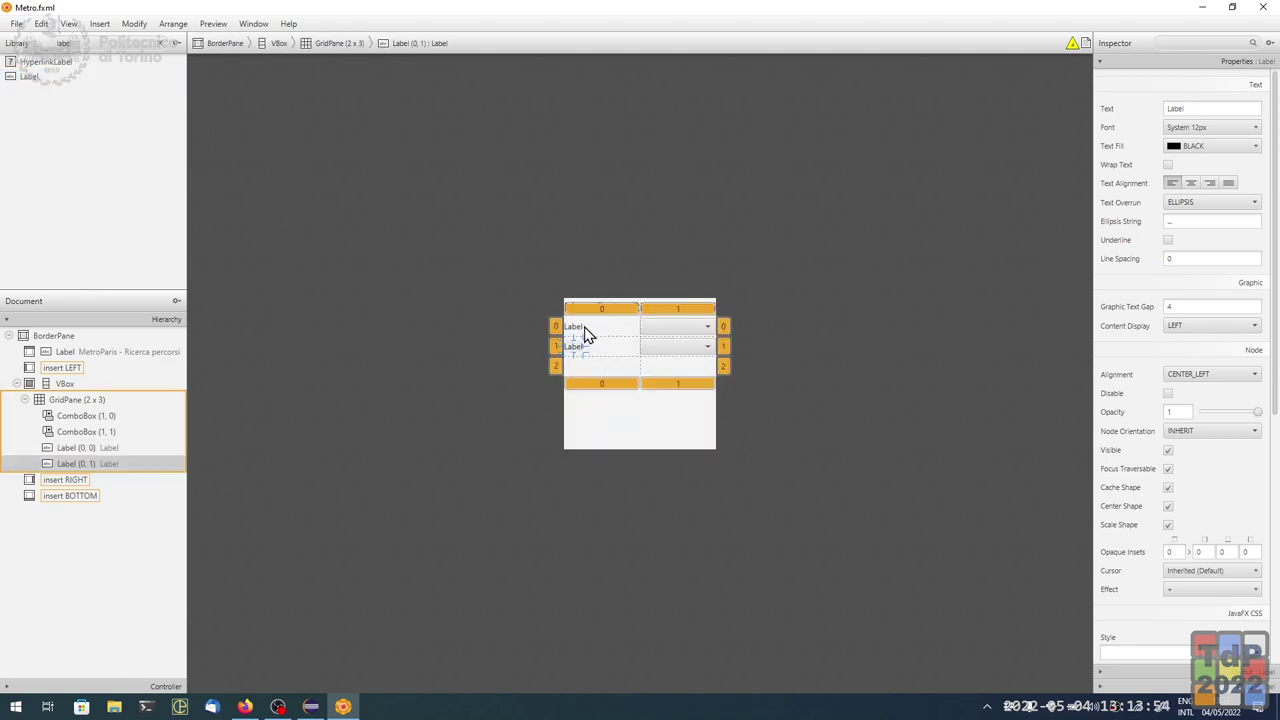
Set the text of the row 0 label to "Partenza" and the row 1 label to "Arrivo".
{"action": "left_click", "coordinate": [581, 327]}
{"action": "double_click", "coordinate": [581, 327]}
{"action": "type", "text": "Partenza"}
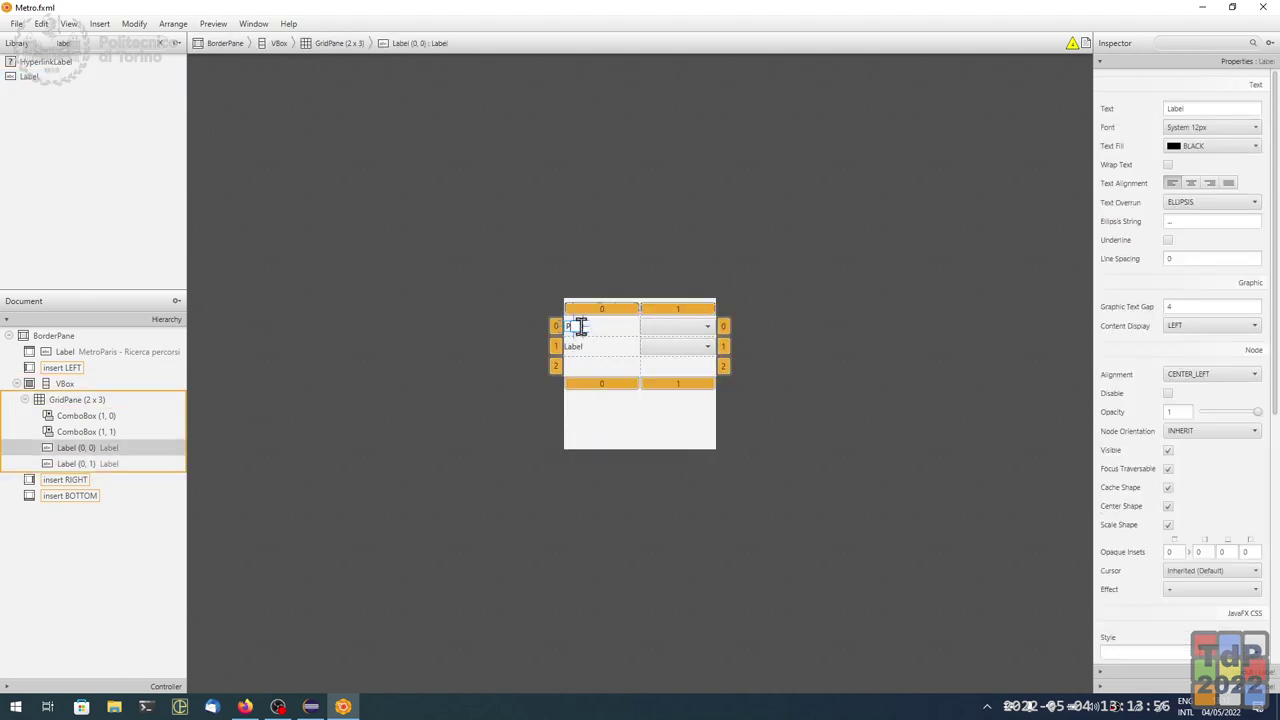
{"action": "key", "text": "Return"}
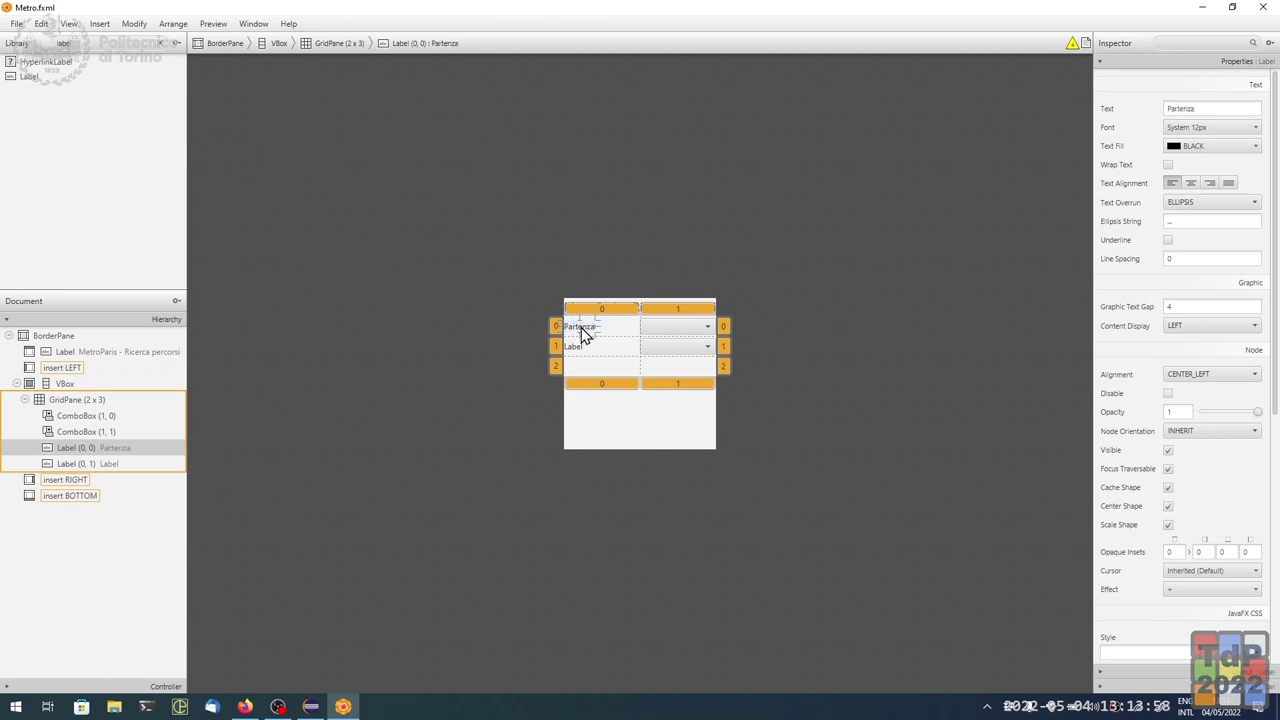
{"action": "left_click", "coordinate": [584, 354]}
{"action": "type", "text": "Arrivo"}
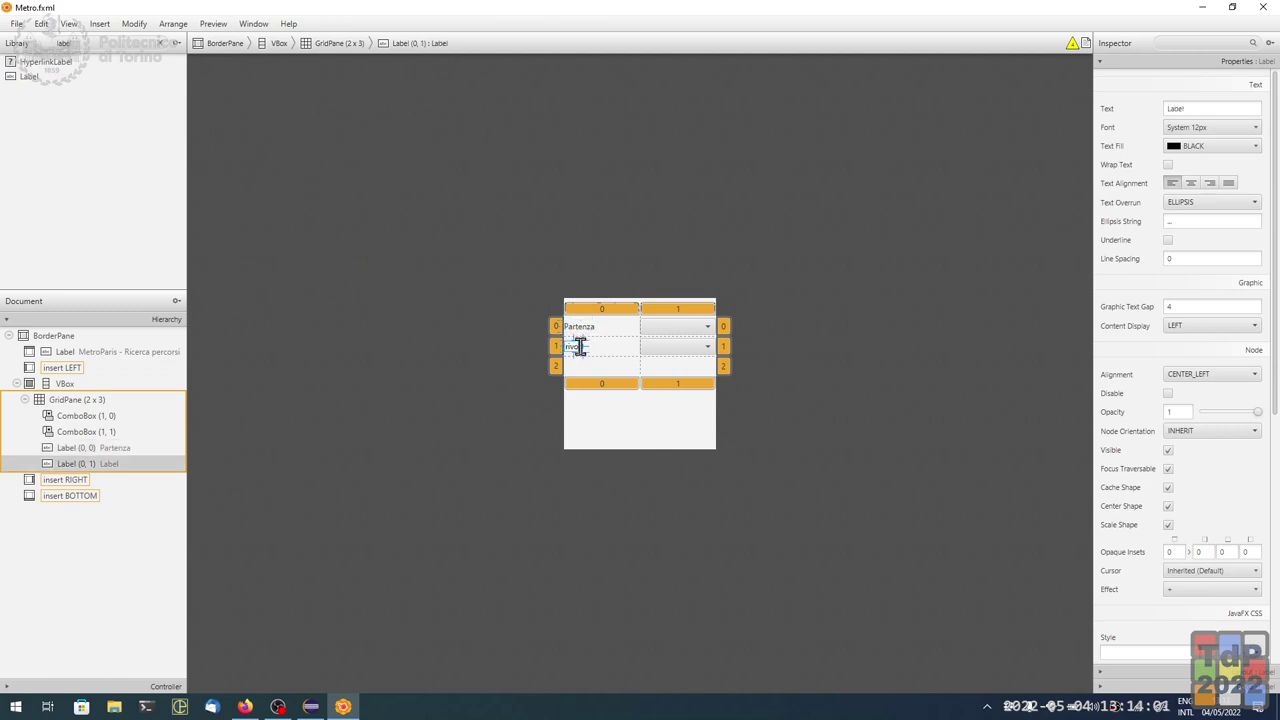
{"action": "key", "text": "Return"}
Add a Button to the GridPane in column 1, row 2, and set its text to "Ricerca percorso".
{"action": "double_click", "coordinate": [87, 47]}
{"action": "type", "text": "button"}
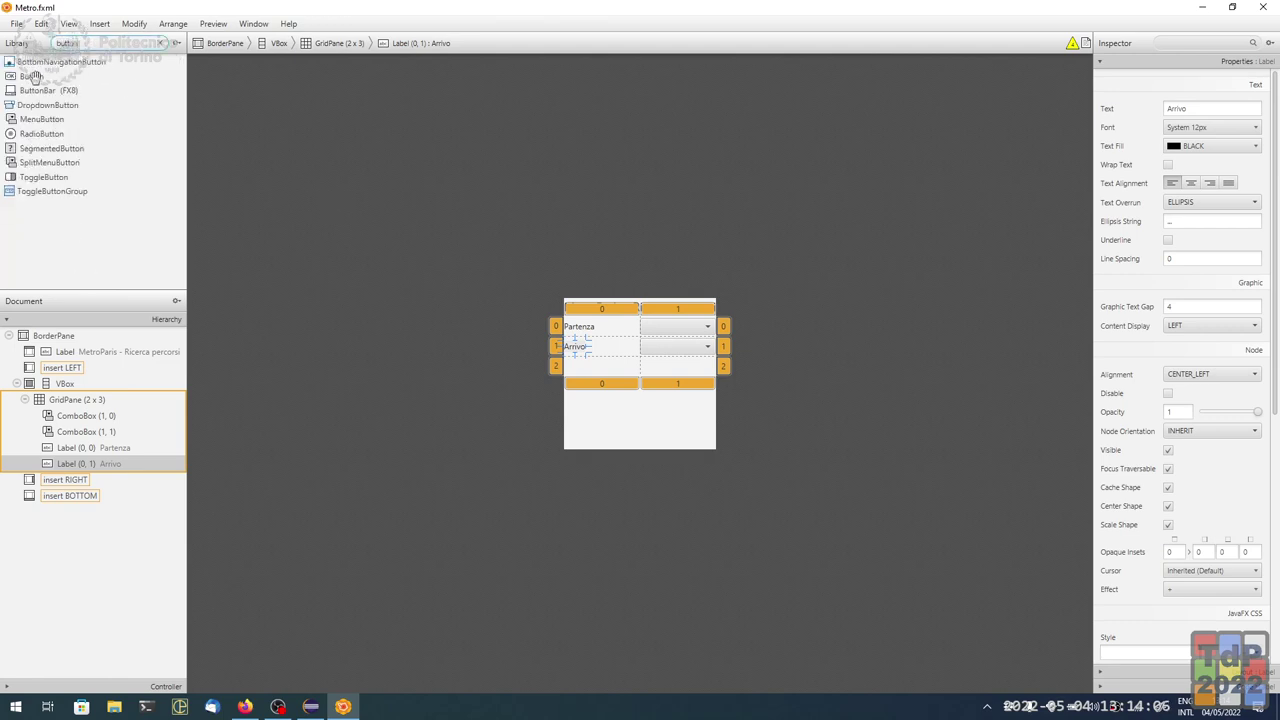
{"action": "left_click_drag", "start_coordinate": [33, 77], "coordinate": [697, 383]}
{"action": "double_click", "coordinate": [666, 374]}
{"action": "type", "text": "Ricerca percorso"}
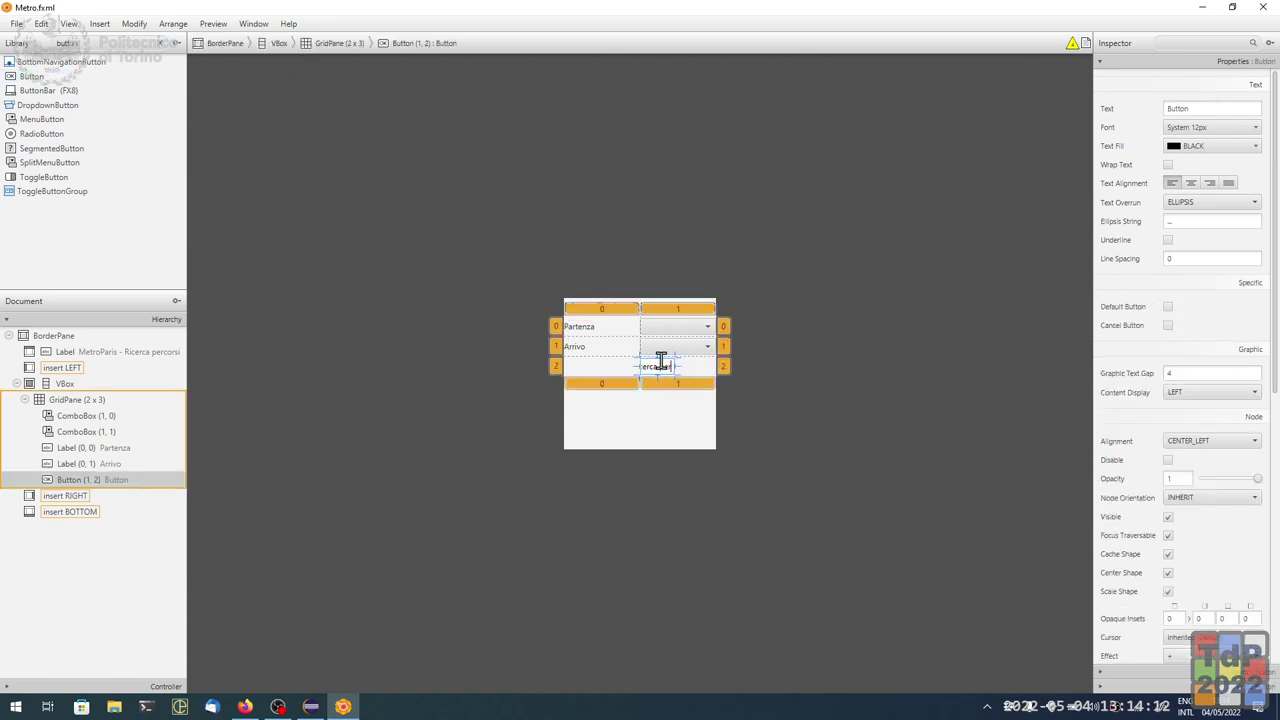
{"action": "key", "text": "Return"}
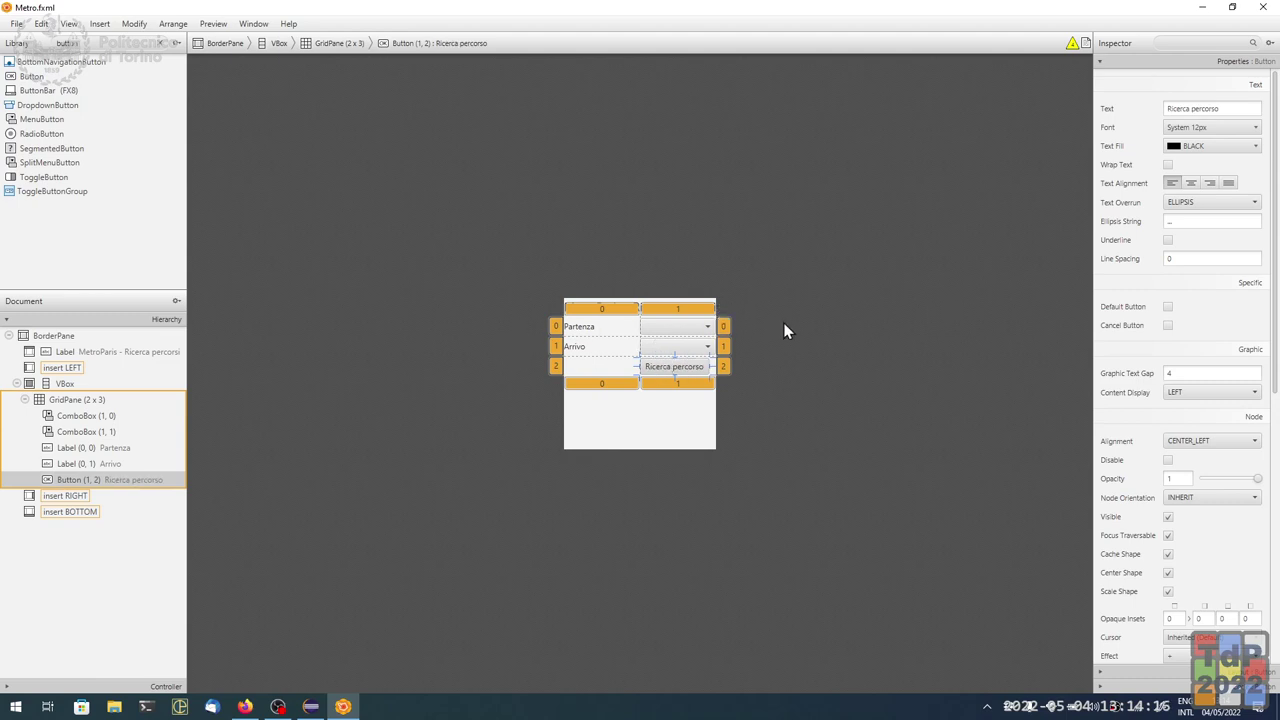
{"action": "left_click", "coordinate": [763, 247]}
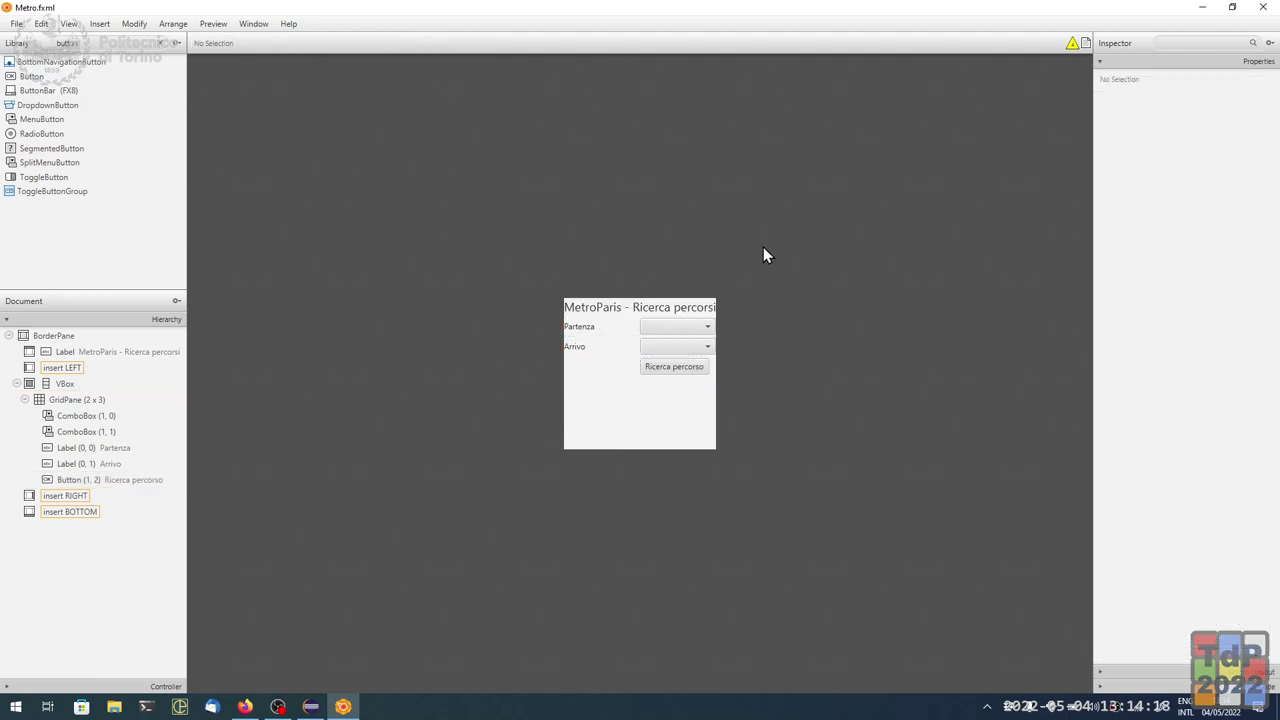
Set the VBox's preferred width and preferred height to USE_COMPUTED_SIZE.
{"action": "left_click", "coordinate": [62, 400]}
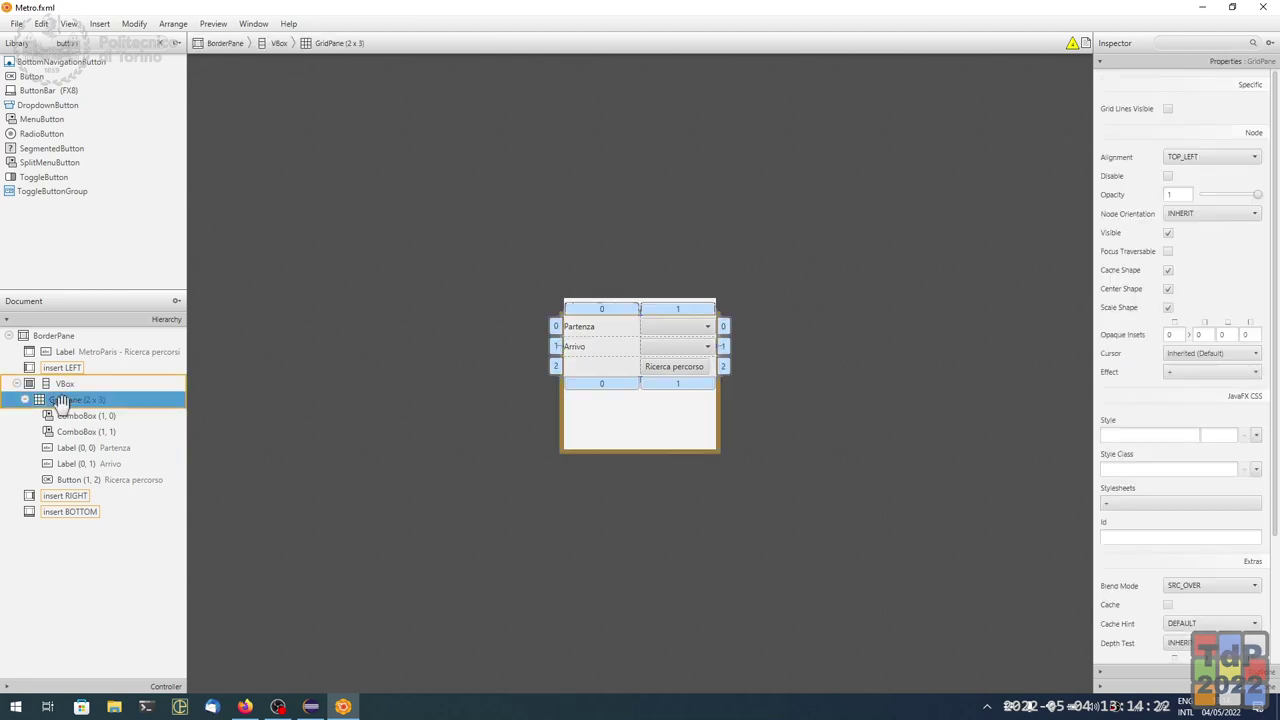
{"action": "left_click", "coordinate": [62, 384]}
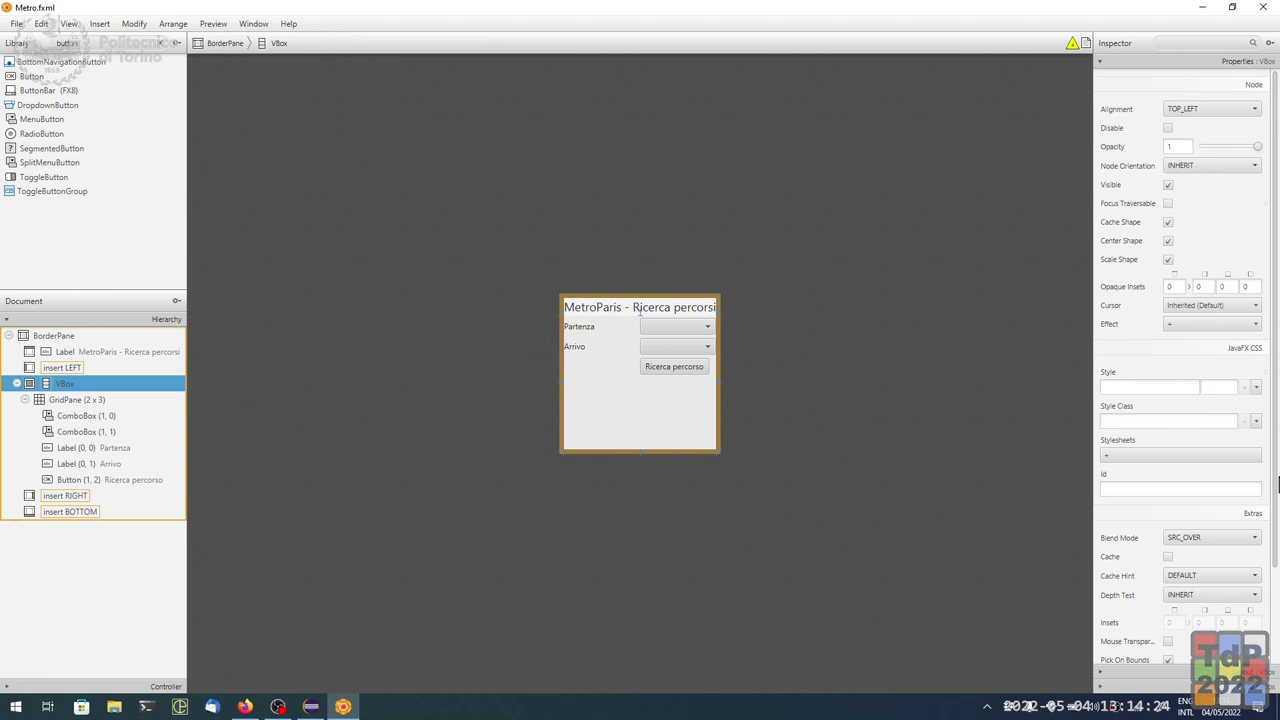
{"action": "left_click", "coordinate": [1198, 673]}
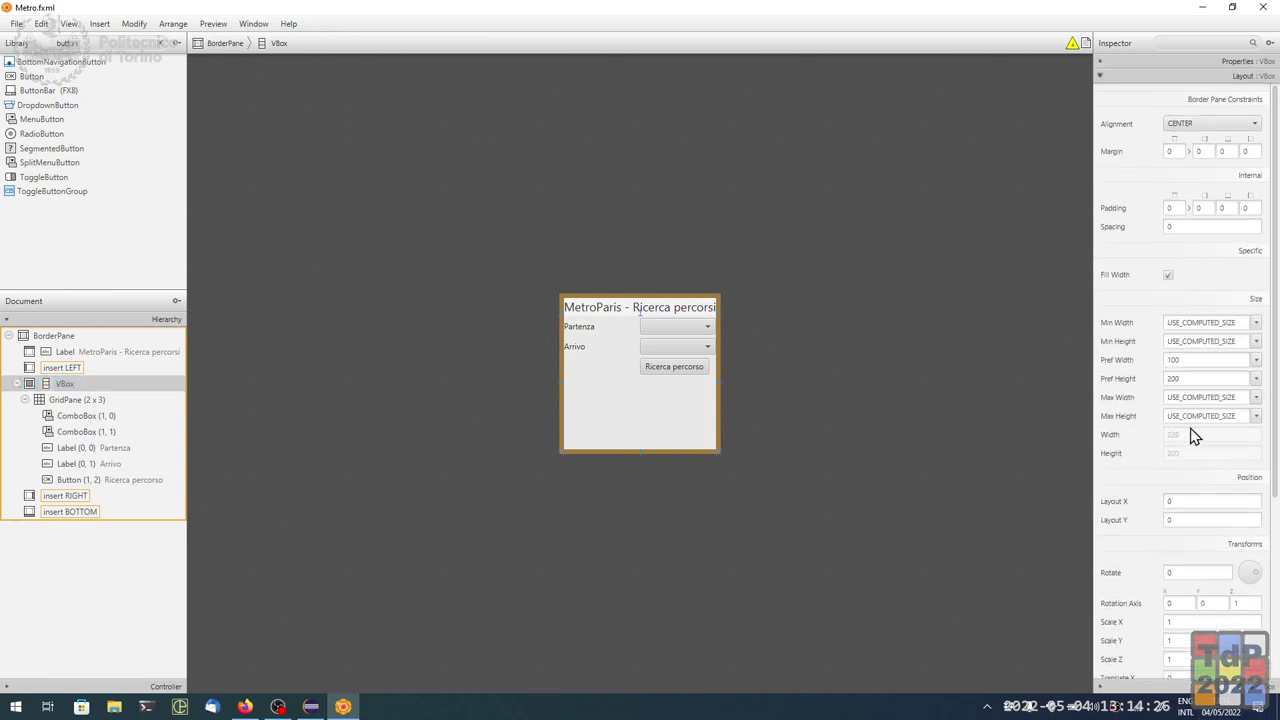
{"action": "left_click", "coordinate": [1256, 361]}
{"action": "left_click", "coordinate": [1256, 384]}
{"action": "left_click", "coordinate": [1256, 379]}
{"action": "left_click", "coordinate": [1250, 400]}
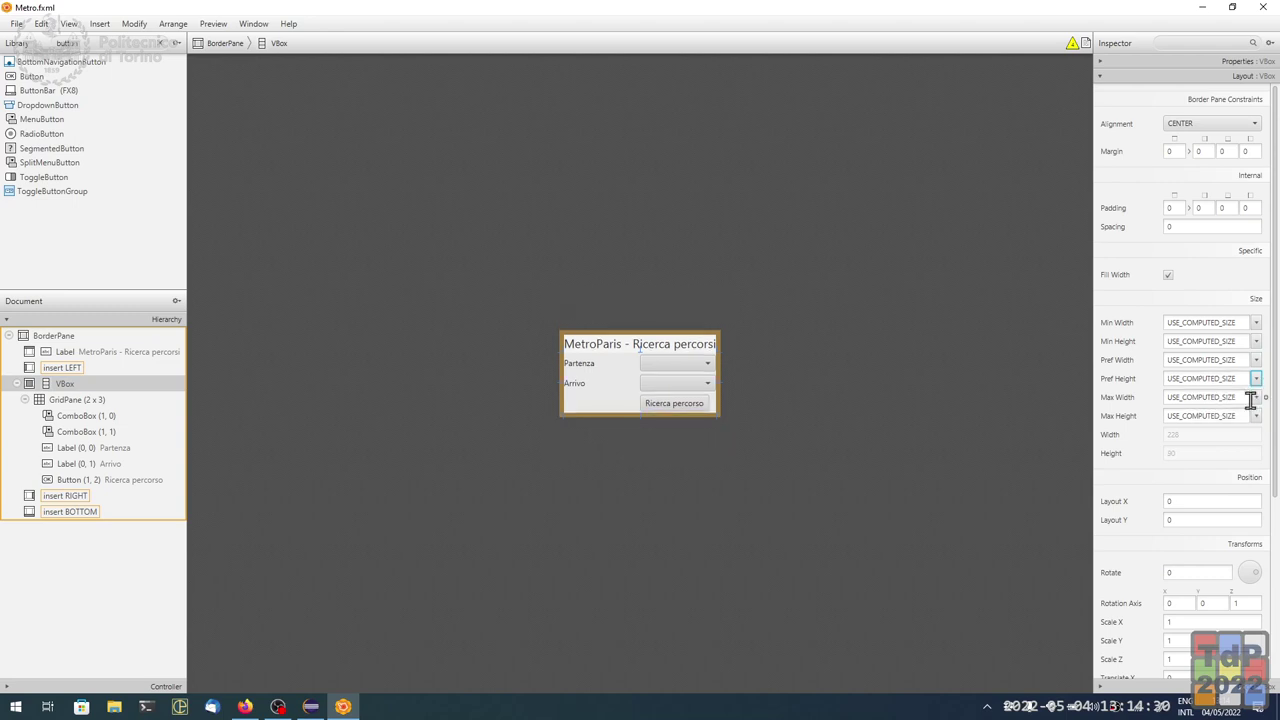
Find the TextArea component in the library and add it to the VBox below the GridPane.
{"action": "left_click", "coordinate": [90, 401]}
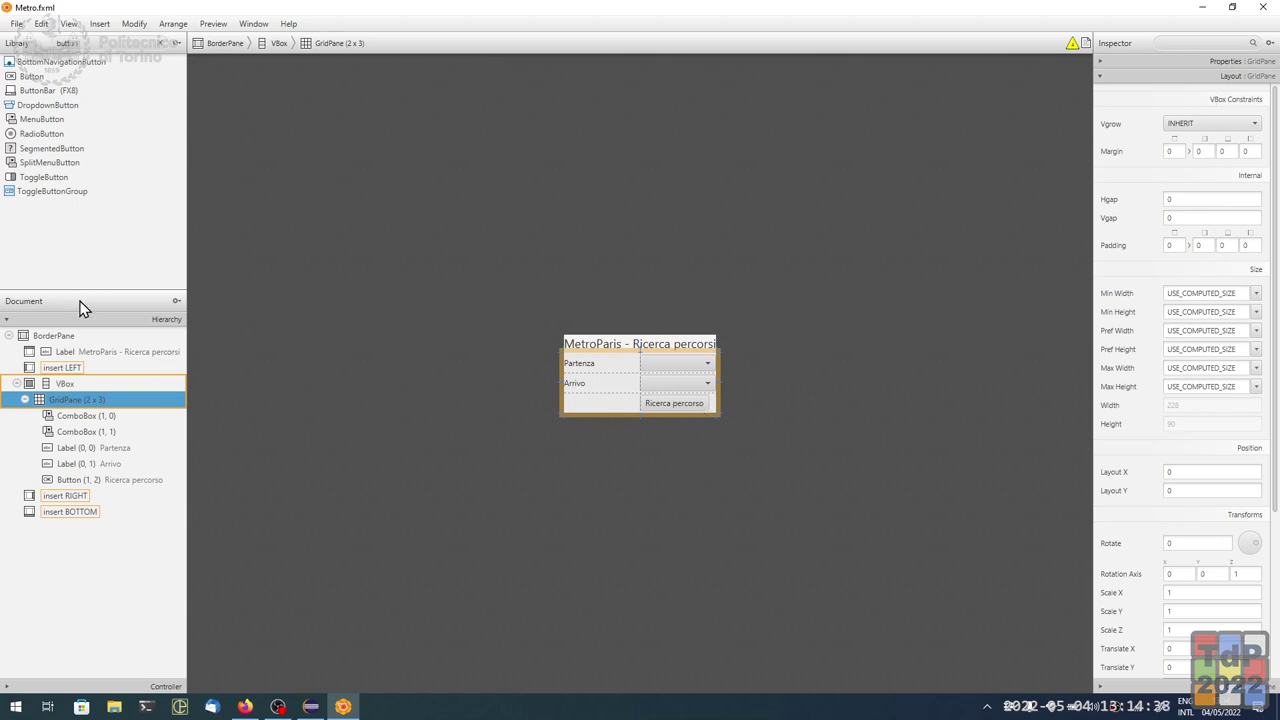
{"action": "double_click", "coordinate": [128, 40]}
{"action": "type", "text": "tex"}
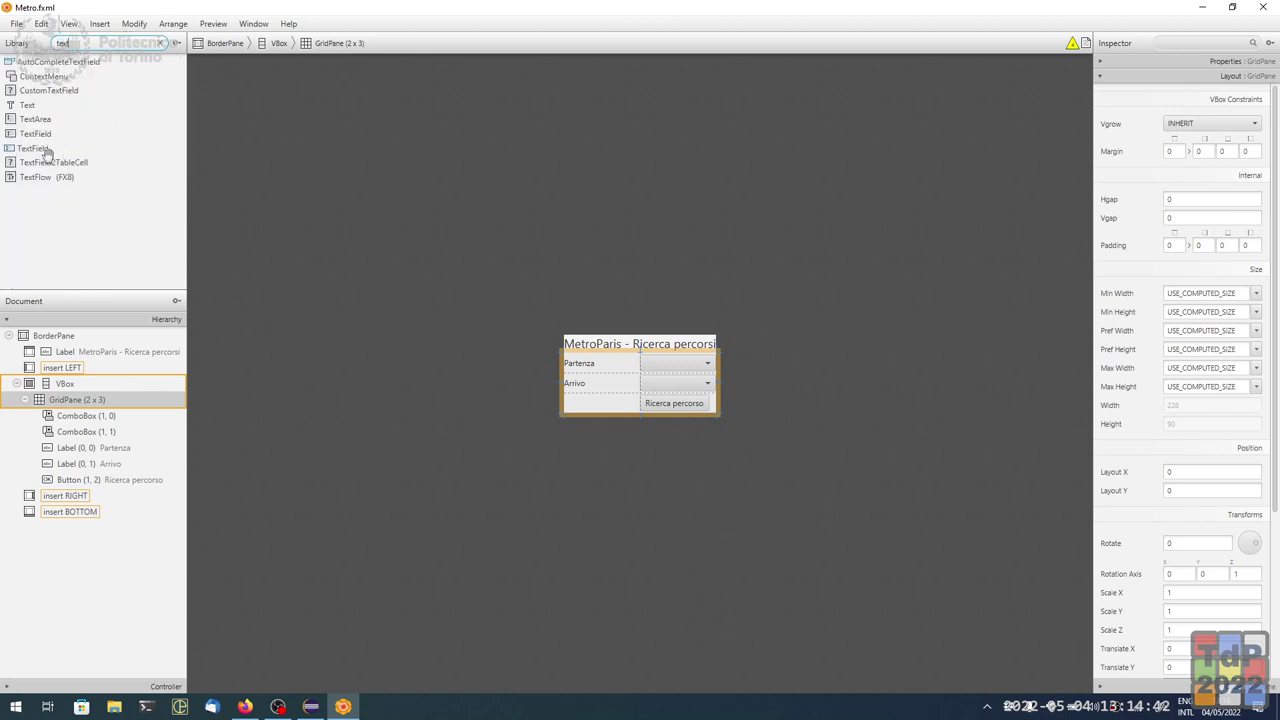
{"action": "left_click_drag", "start_coordinate": [36, 120], "coordinate": [78, 391]}
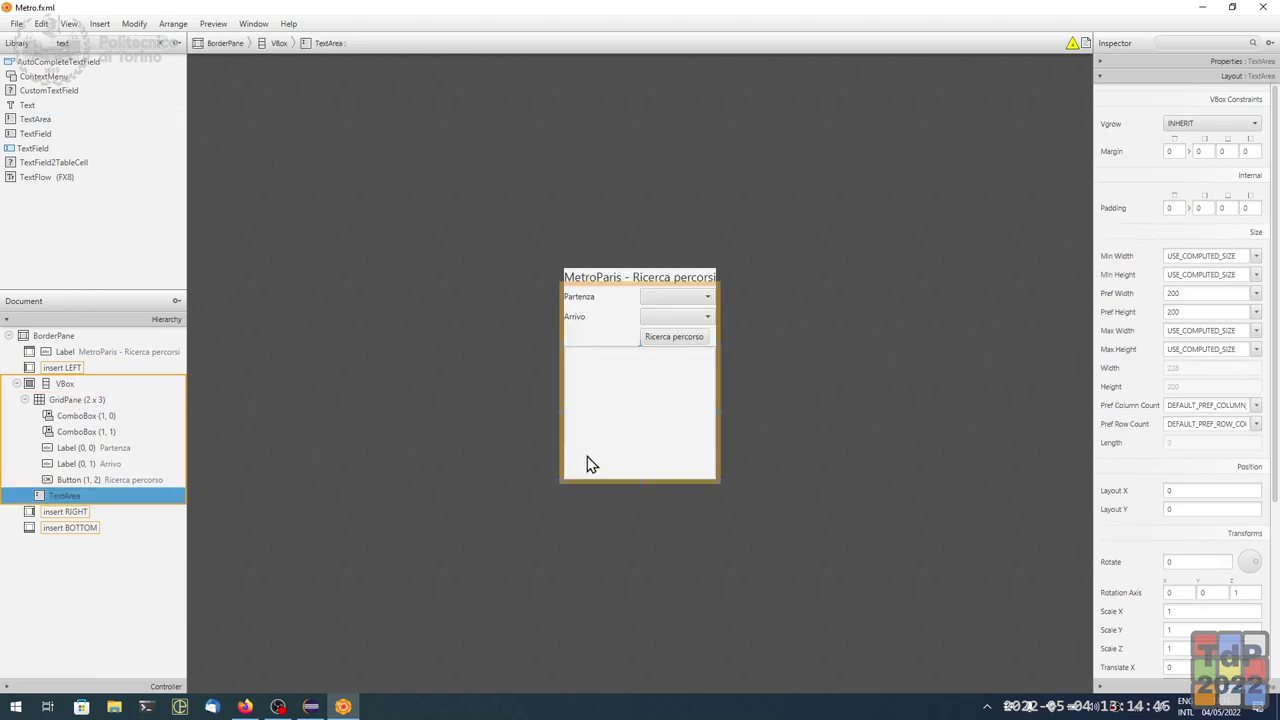
Set the TextArea's preferred width and preferred height to USE_COMPUTED_SIZE.
{"action": "left_click", "coordinate": [1256, 293]}
{"action": "left_click", "coordinate": [1255, 312]}
{"action": "left_click", "coordinate": [1238, 333]}
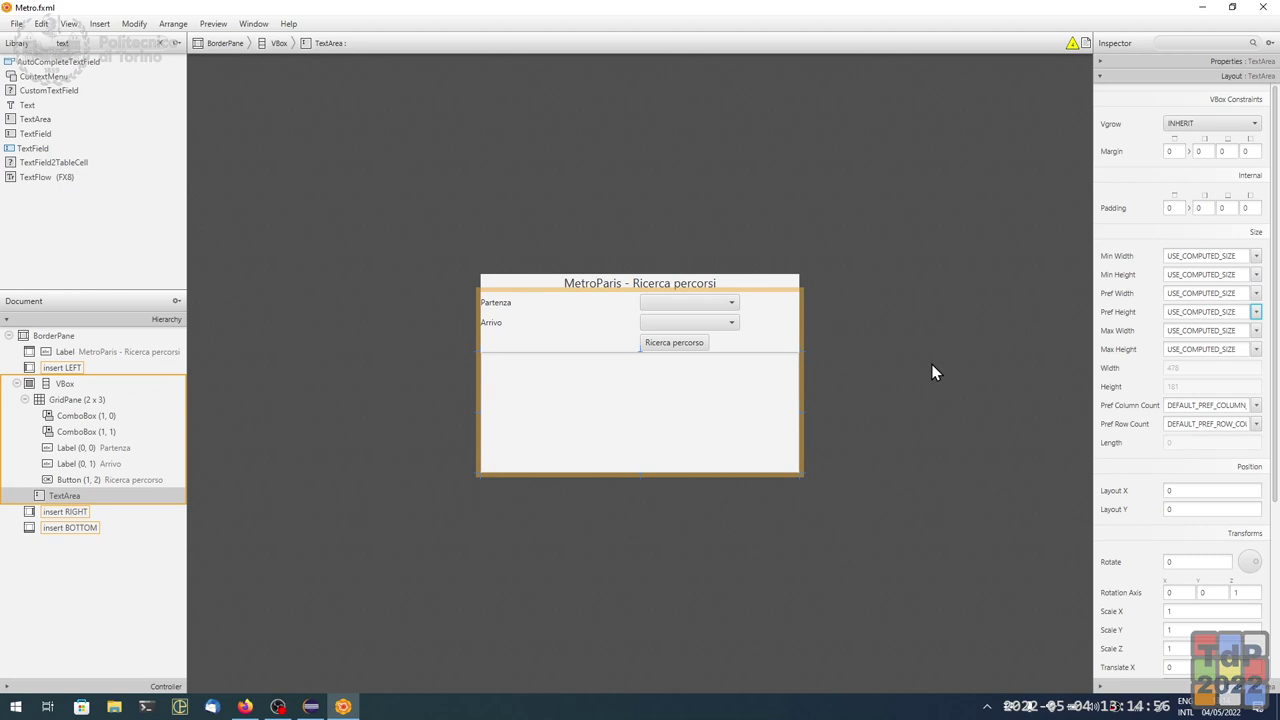
Narrow column 0 of the GridPane so the ComboBoxes and the button sit closer to the labels.
{"action": "left_click", "coordinate": [532, 328]}
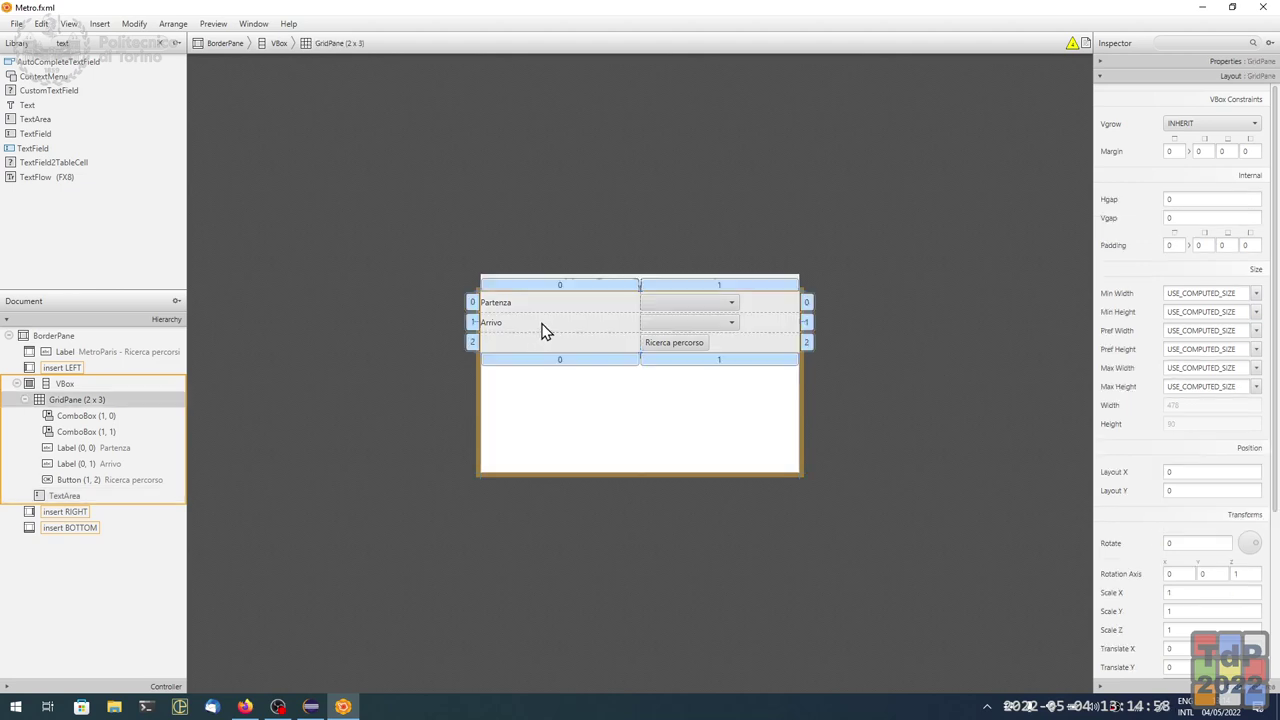
{"action": "left_click_drag", "start_coordinate": [637, 297], "coordinate": [575, 296]}
{"action": "left_click", "coordinate": [650, 305]}
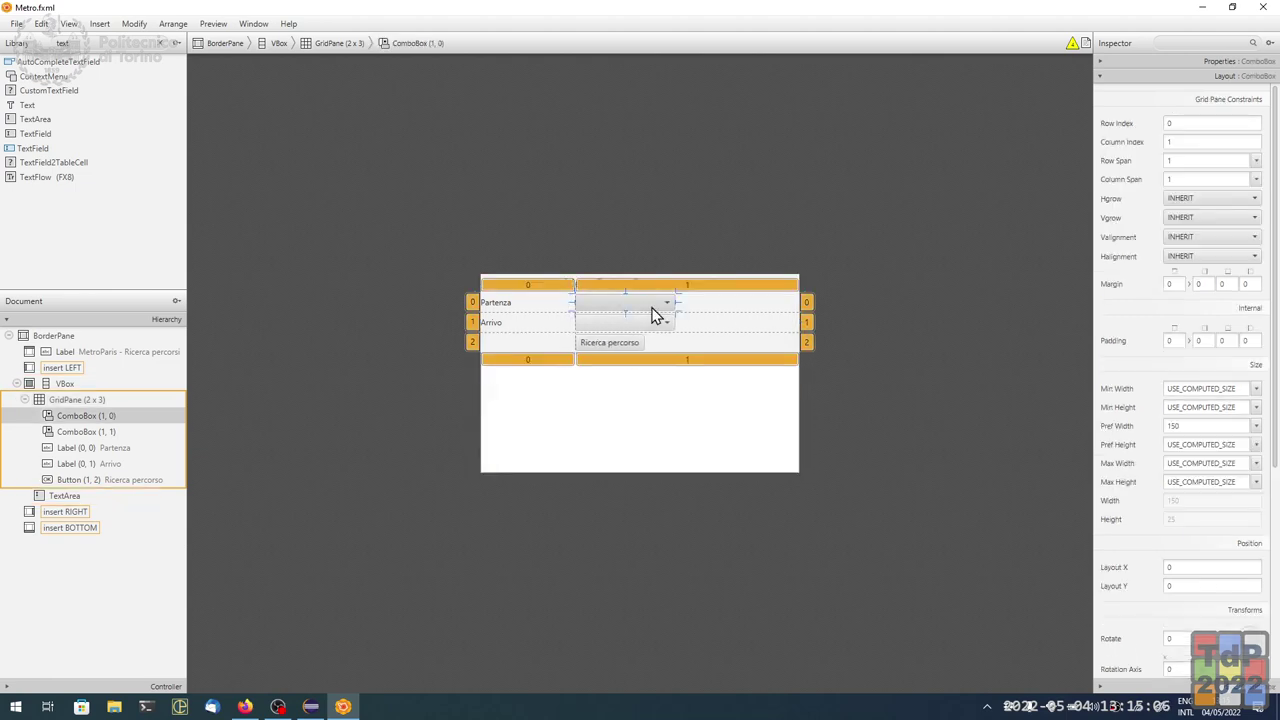
{"action": "left_click", "coordinate": [857, 352]}
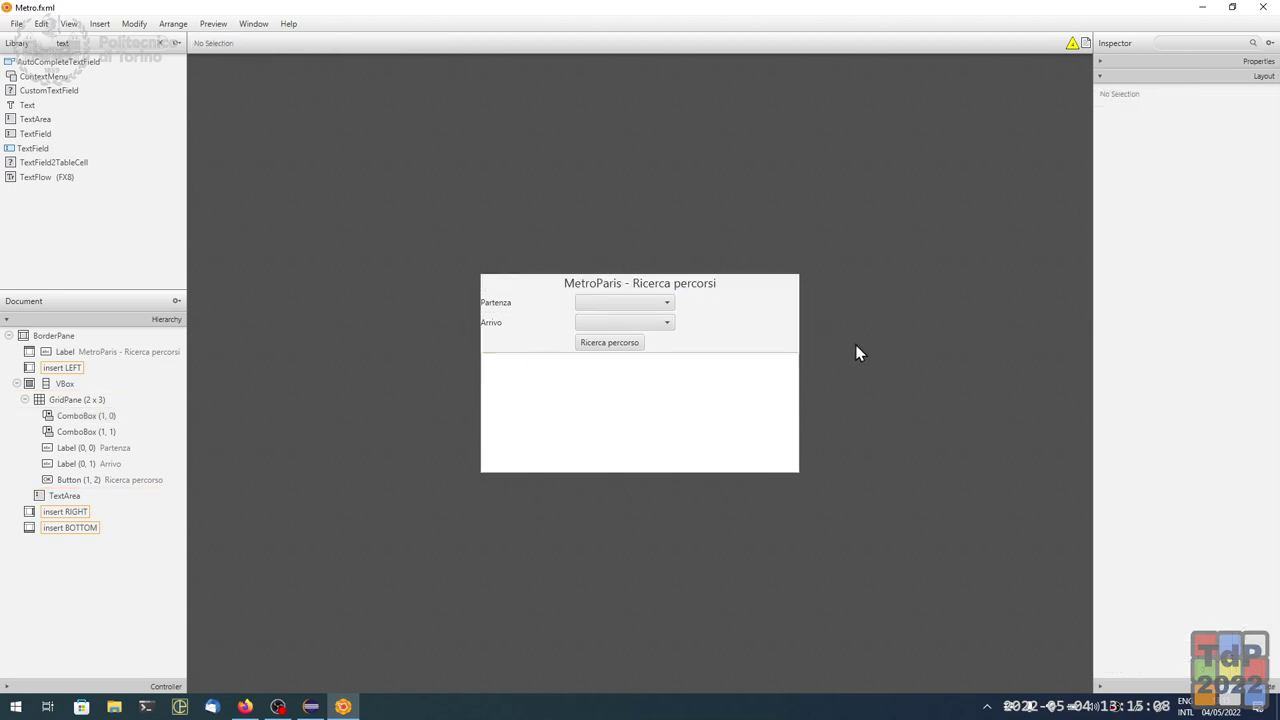
Set the VBox's margin to 5 on all four sides and its spacing to 5.
{"action": "left_click", "coordinate": [64, 384]}
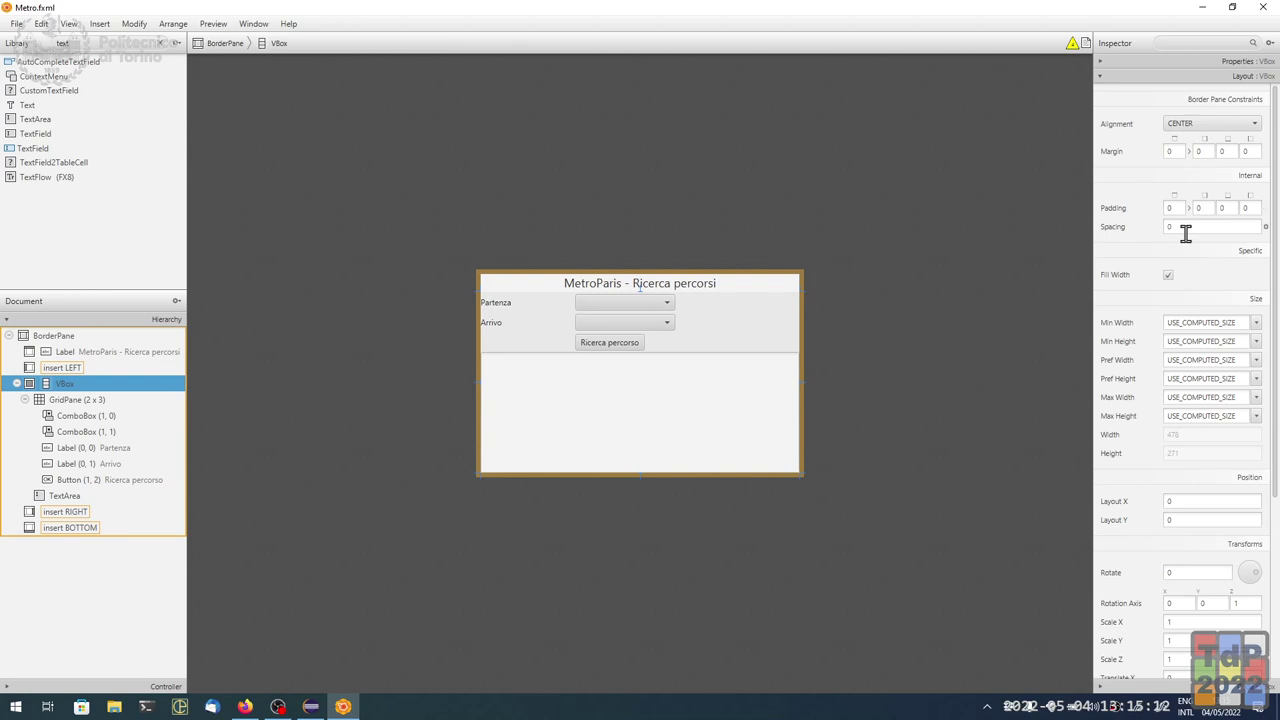
{"action": "left_click", "coordinate": [1172, 151]}
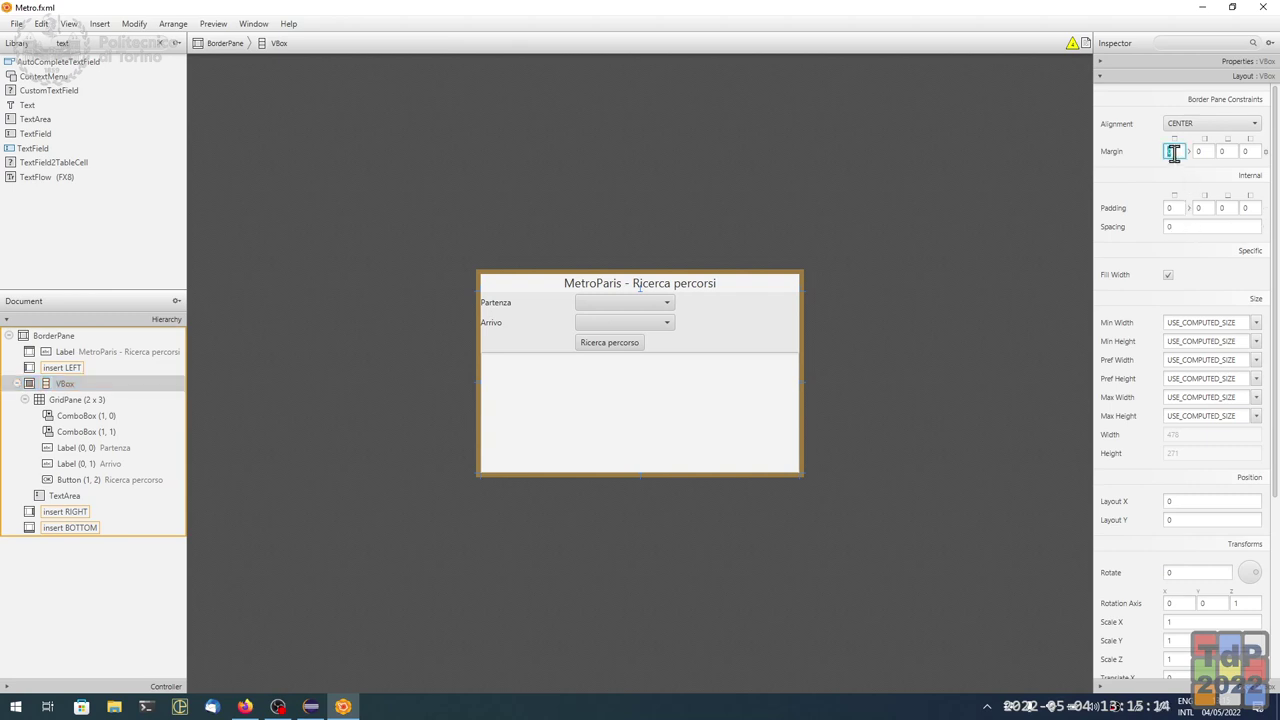
{"action": "type", "text": "5"}
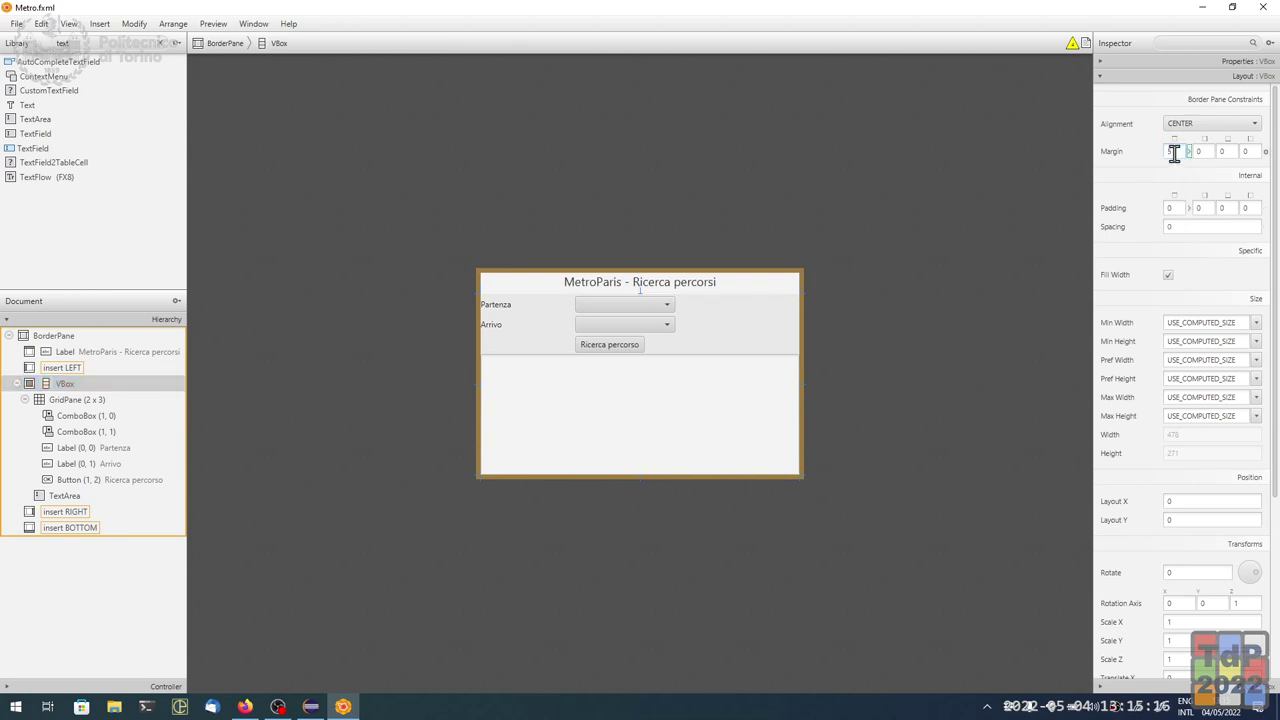
{"action": "key", "text": "Return"}
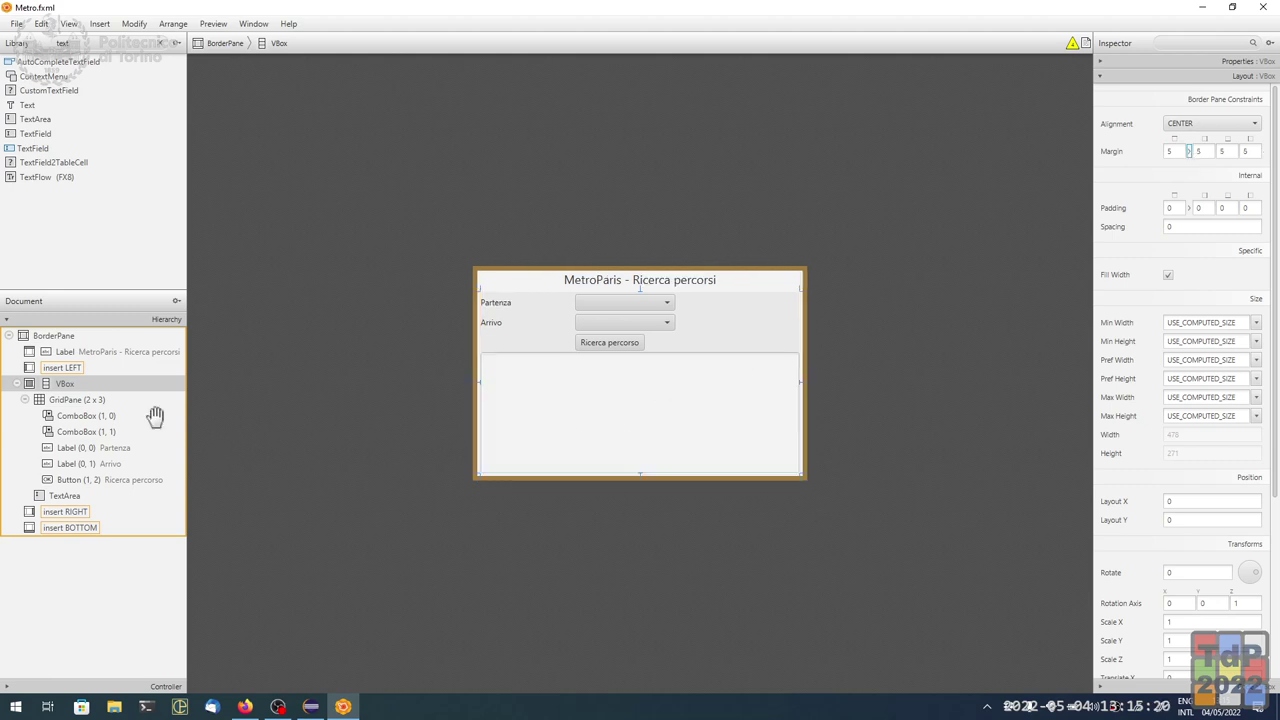
{"action": "left_click", "coordinate": [1218, 226]}
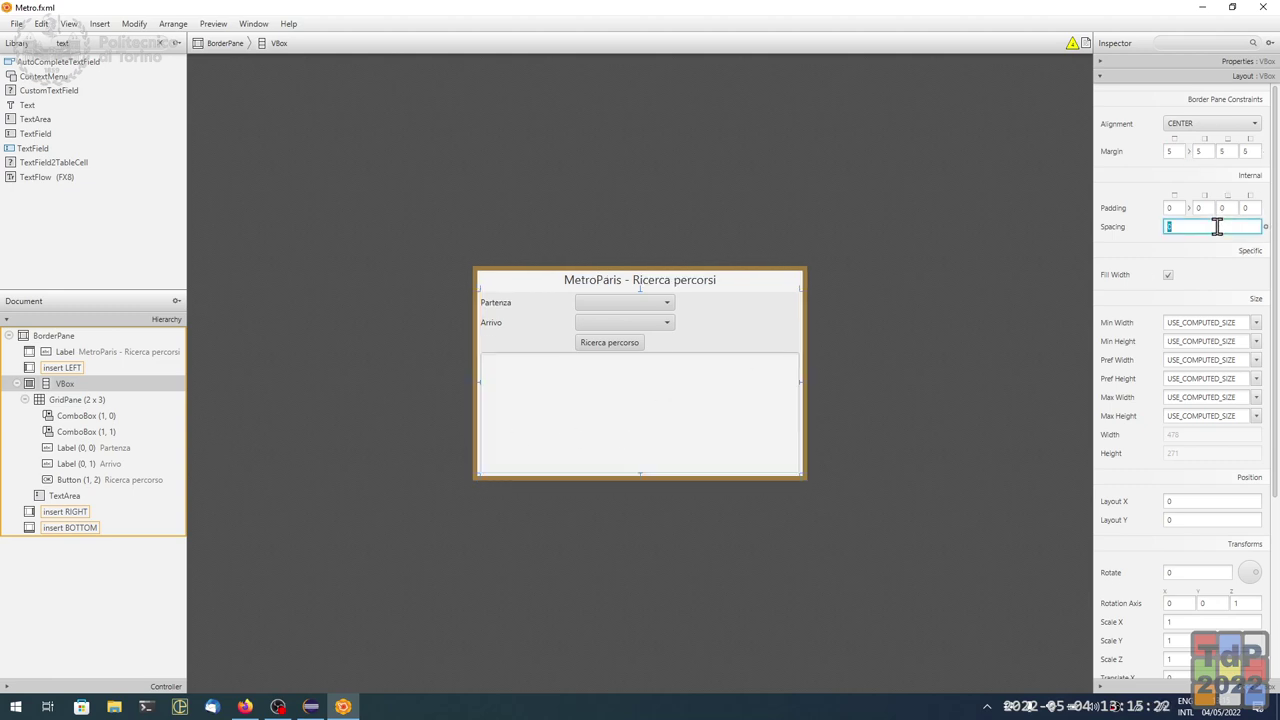
{"action": "key", "text": "Return"}
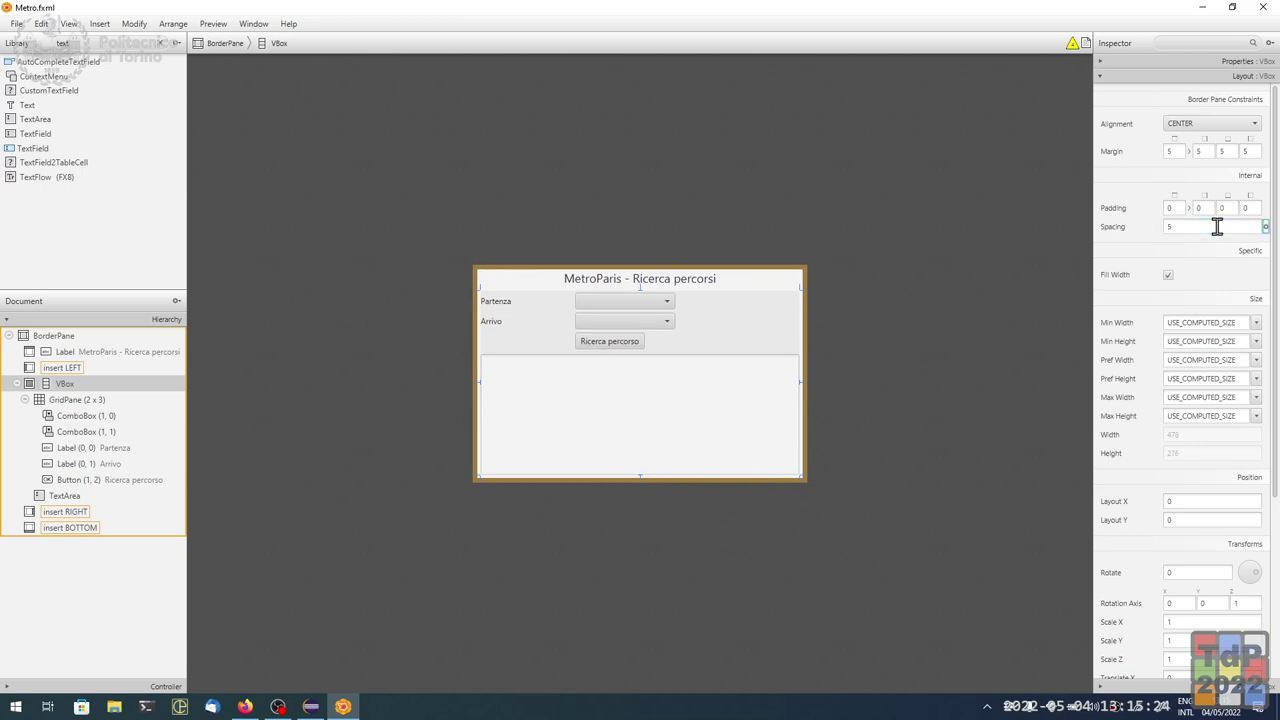
{"action": "left_click", "coordinate": [982, 374]}
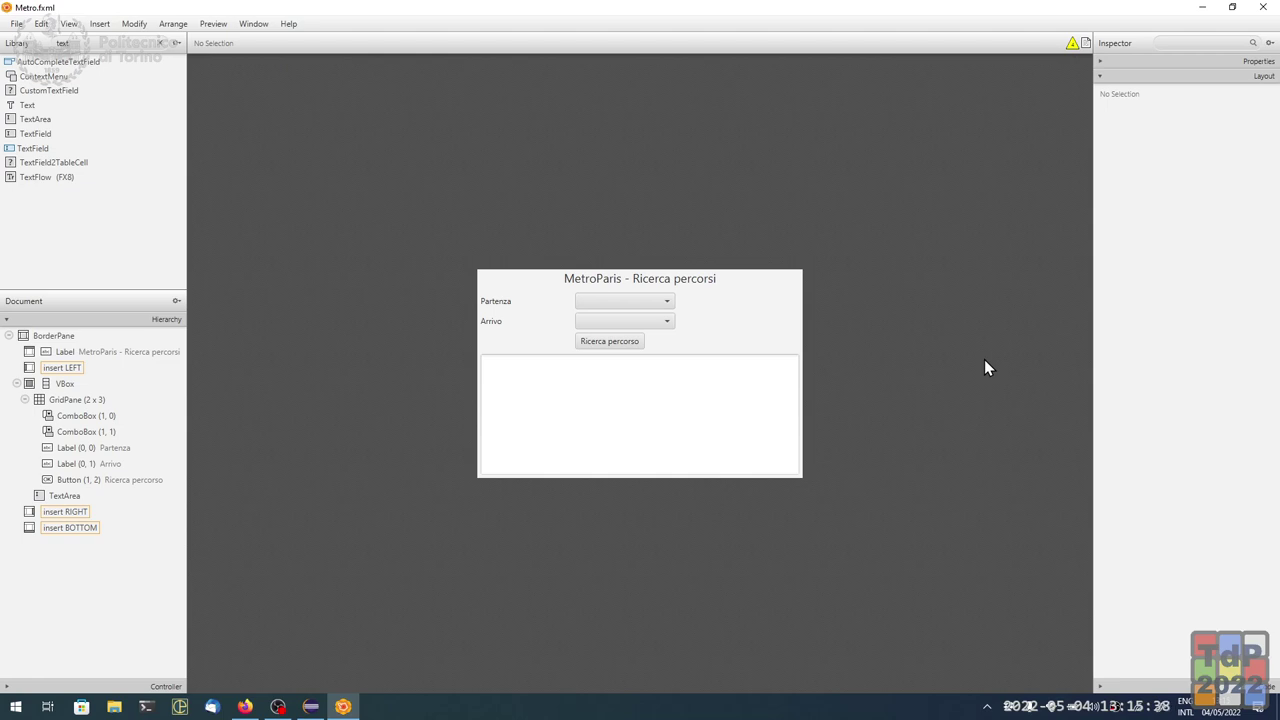
{"action": "left_click", "coordinate": [656, 303]}
{"action": "left_click", "coordinate": [660, 322]}
{"action": "left_click", "coordinate": [660, 305]}
{"action": "left_click", "coordinate": [660, 320]}
{"action": "left_click", "coordinate": [657, 302]}
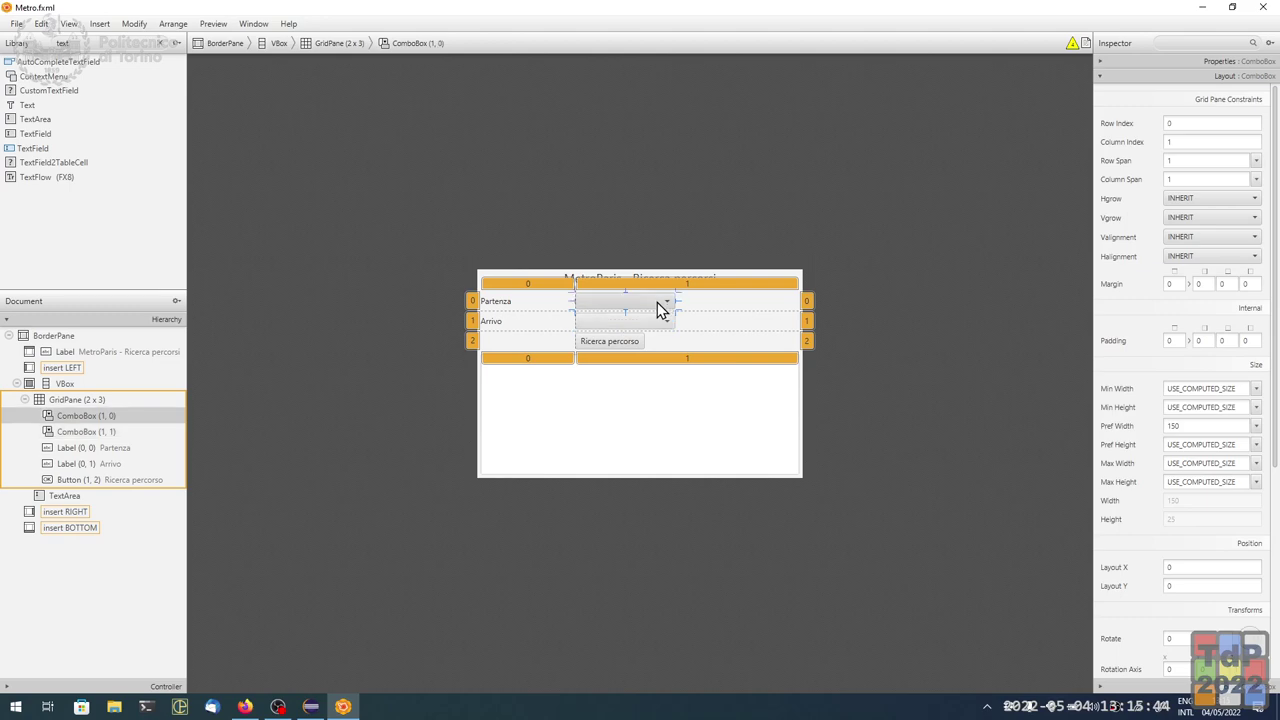
{"action": "left_click", "coordinate": [628, 347]}
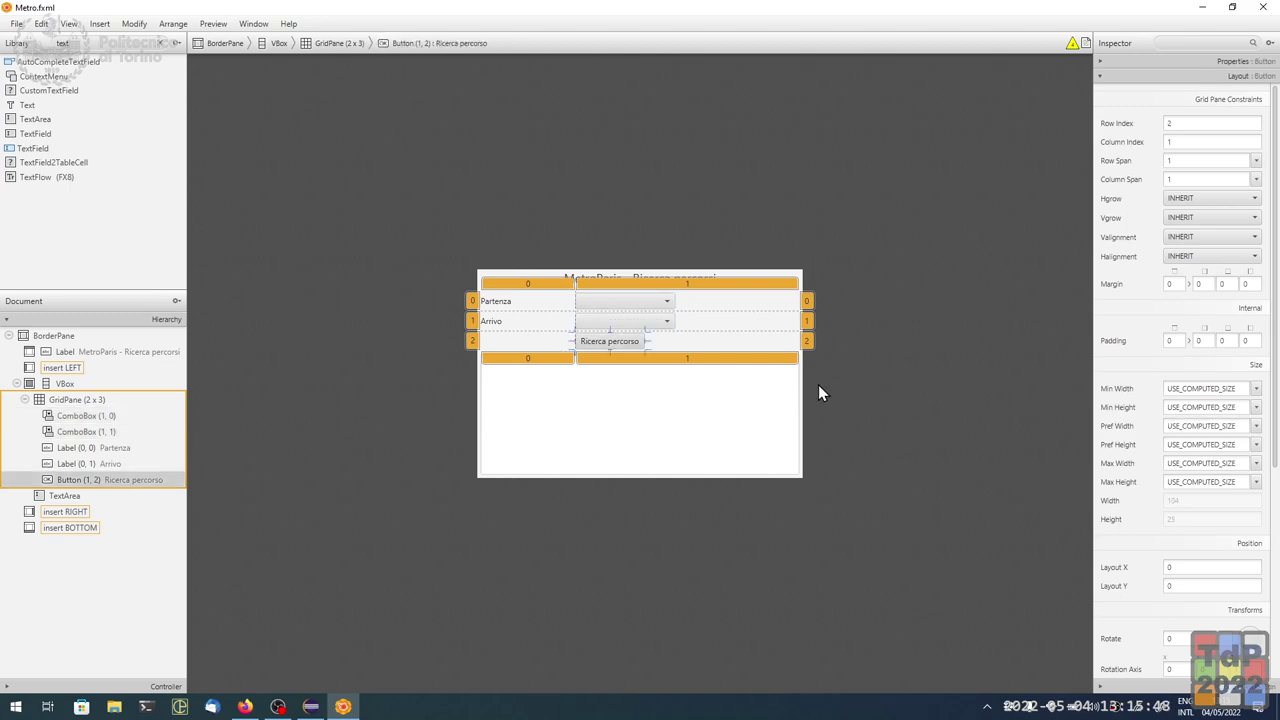
{"action": "left_click", "coordinate": [686, 428]}
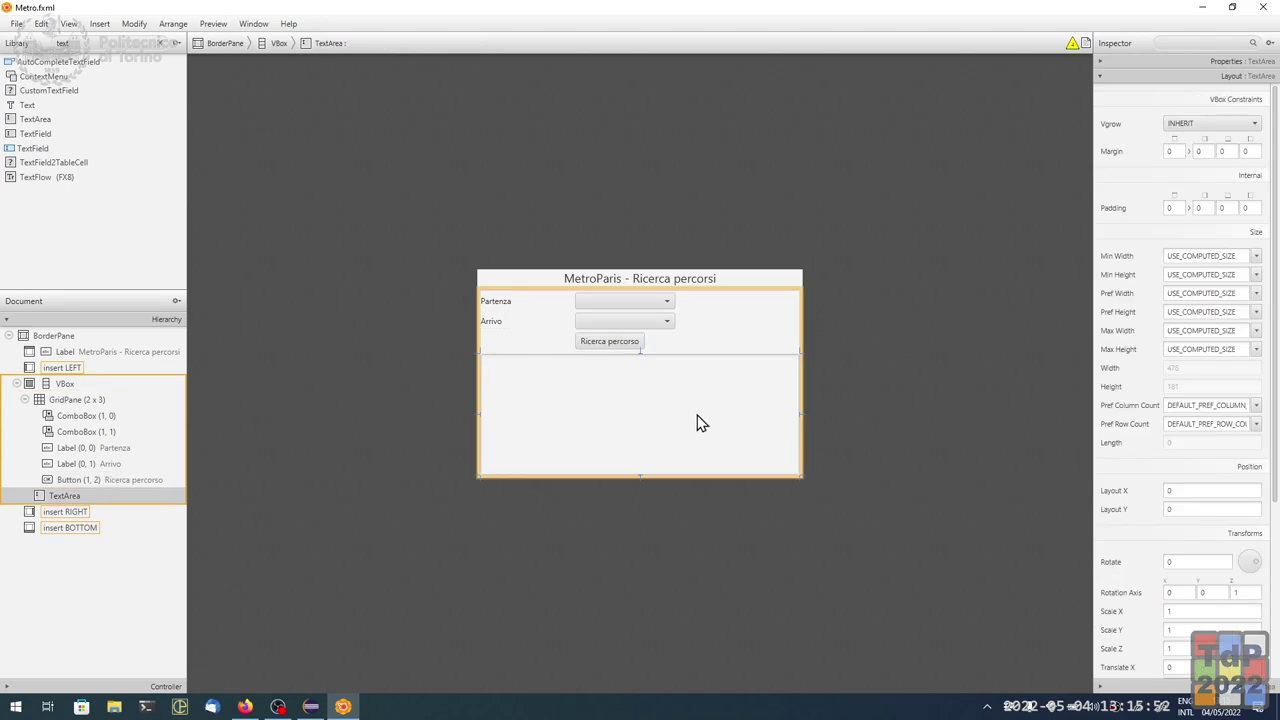
Give the Partenza ComboBox the prompt text "Seleziona..." and the fx:id boxPartenza.
{"action": "left_click", "coordinate": [640, 311]}
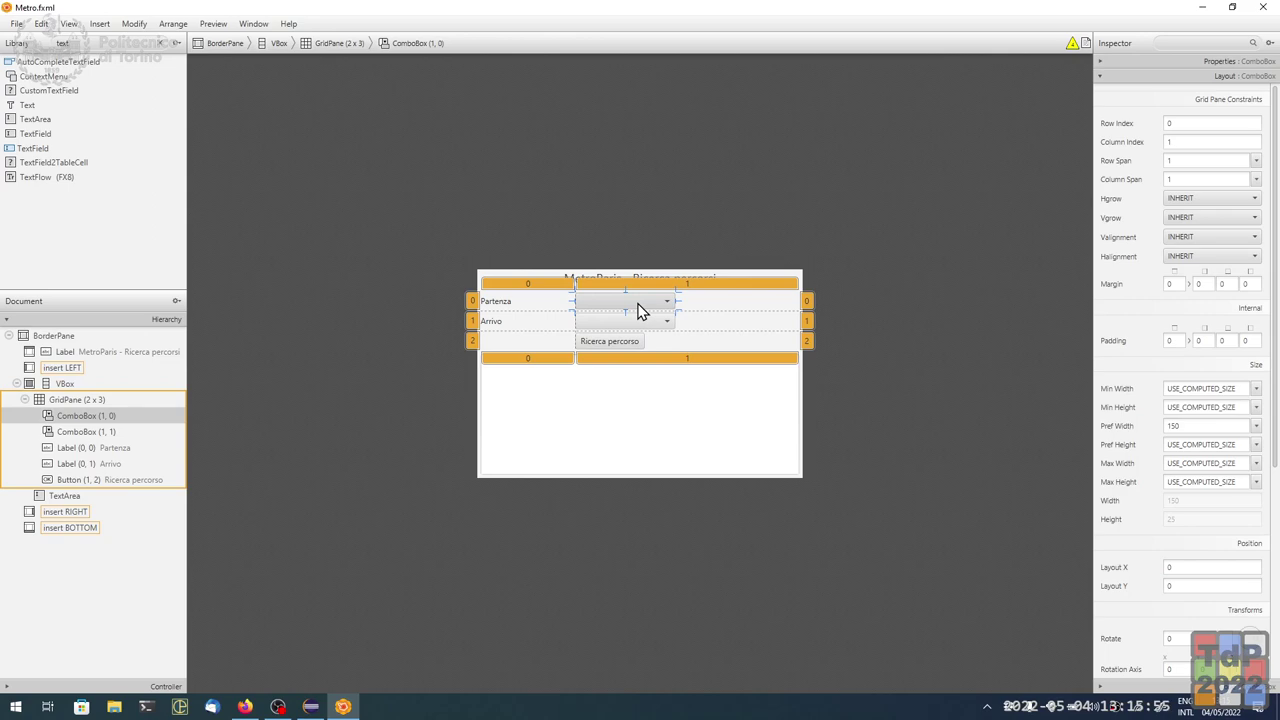
{"action": "left_click", "coordinate": [1178, 62]}
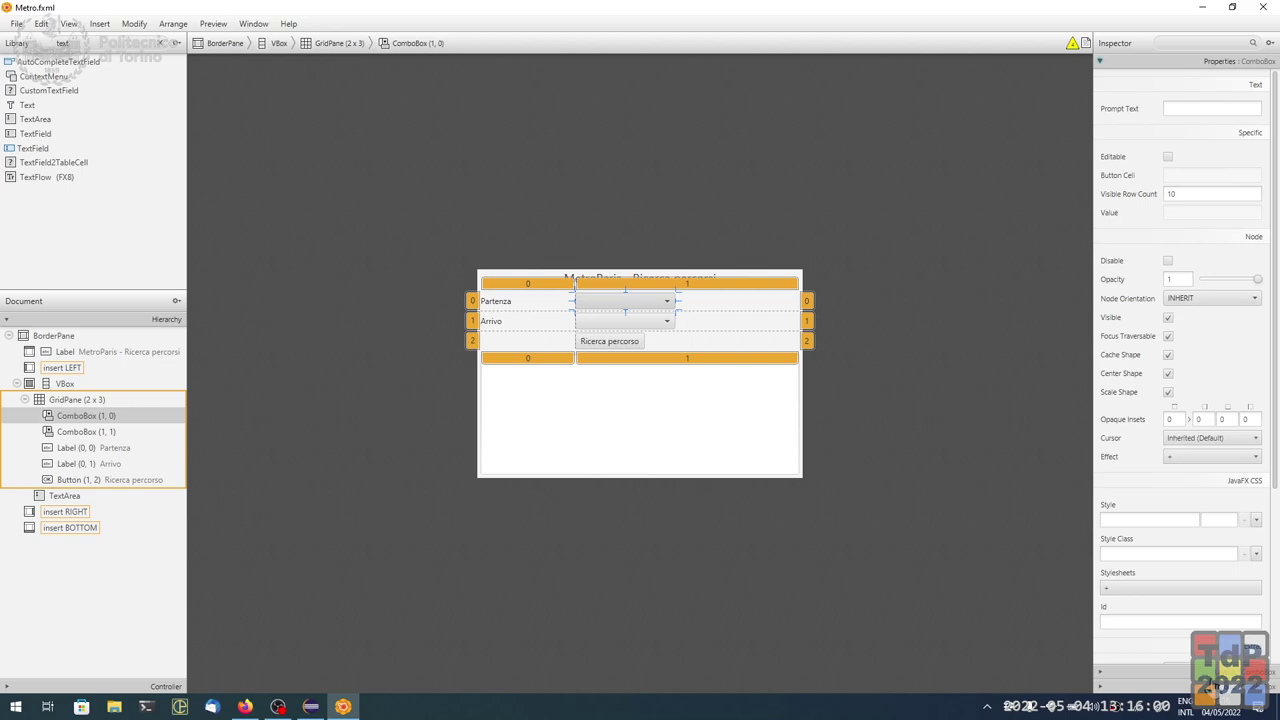
{"action": "left_click", "coordinate": [1208, 109]}
{"action": "type", "text": "Seleziona..."}
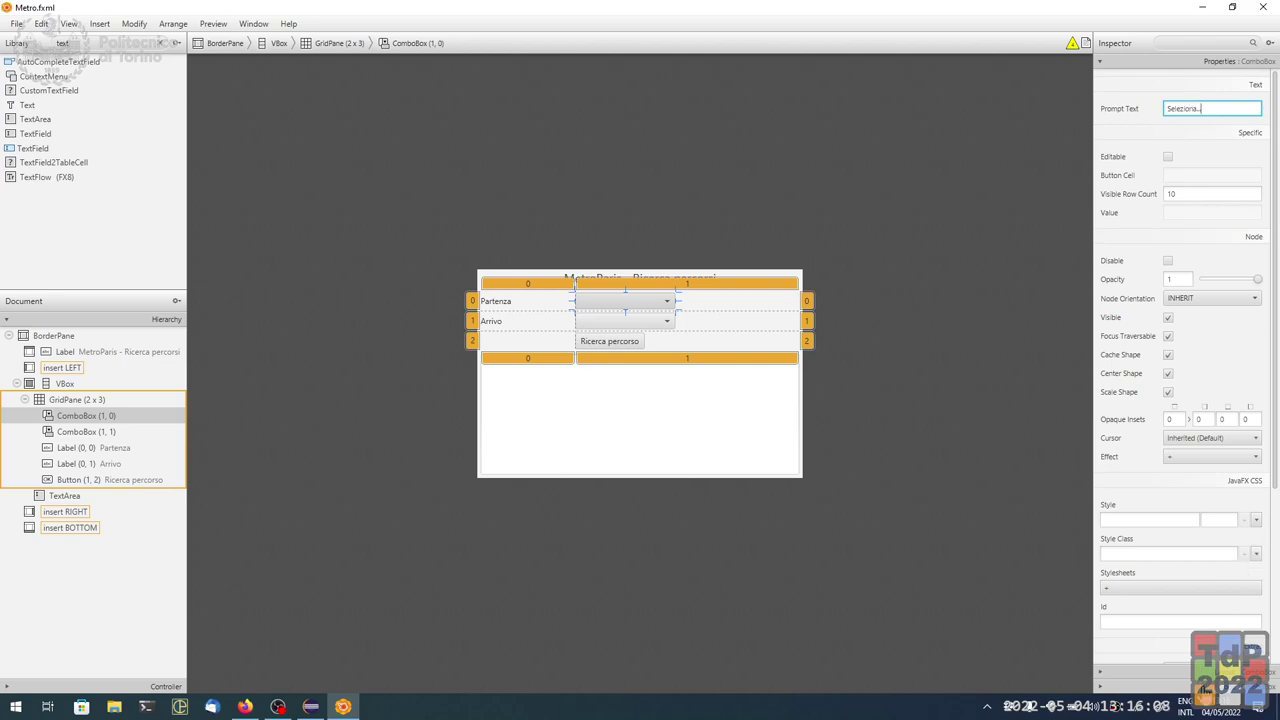
{"action": "left_click", "coordinate": [1200, 686]}
{"action": "left_click", "coordinate": [1209, 140]}
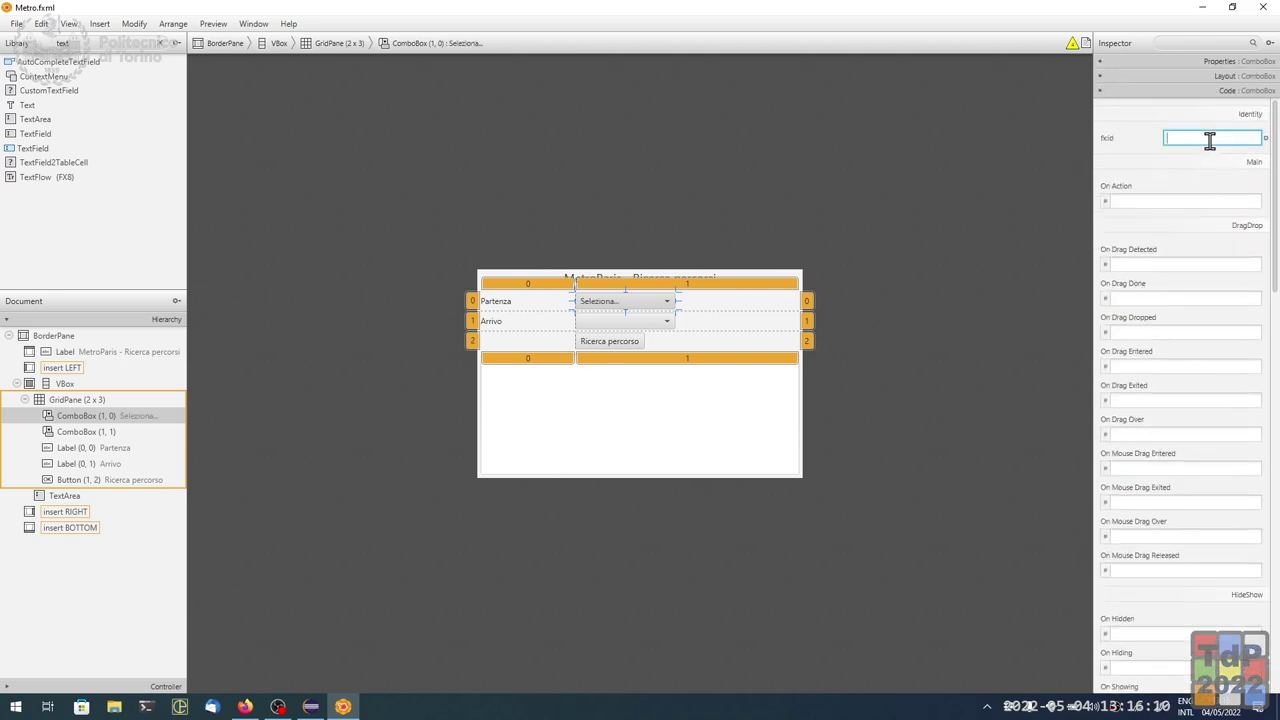
{"action": "type", "text": "boxPartenza"}
Give the Arrivo ComboBox the fx:id boxArrivo and the prompt text "Seleziona...".
{"action": "left_click", "coordinate": [645, 322]}
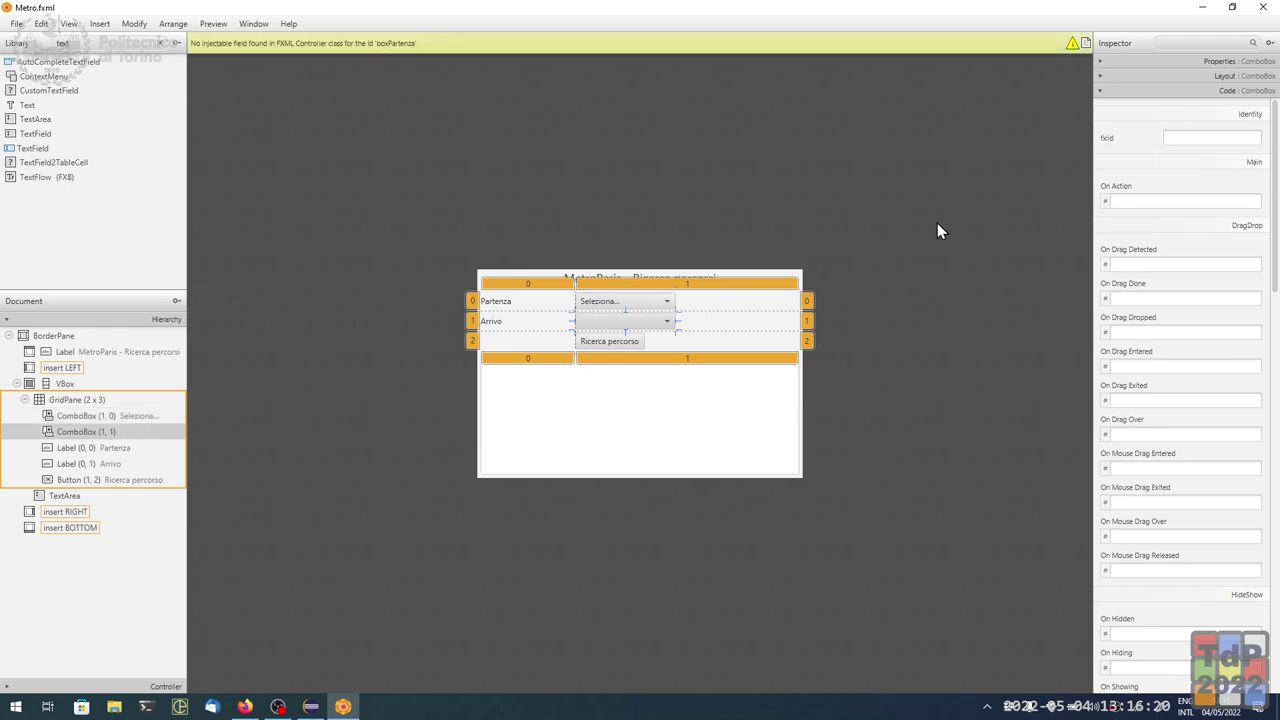
{"action": "left_click", "coordinate": [1211, 139]}
{"action": "type", "text": "boxArrivo"}
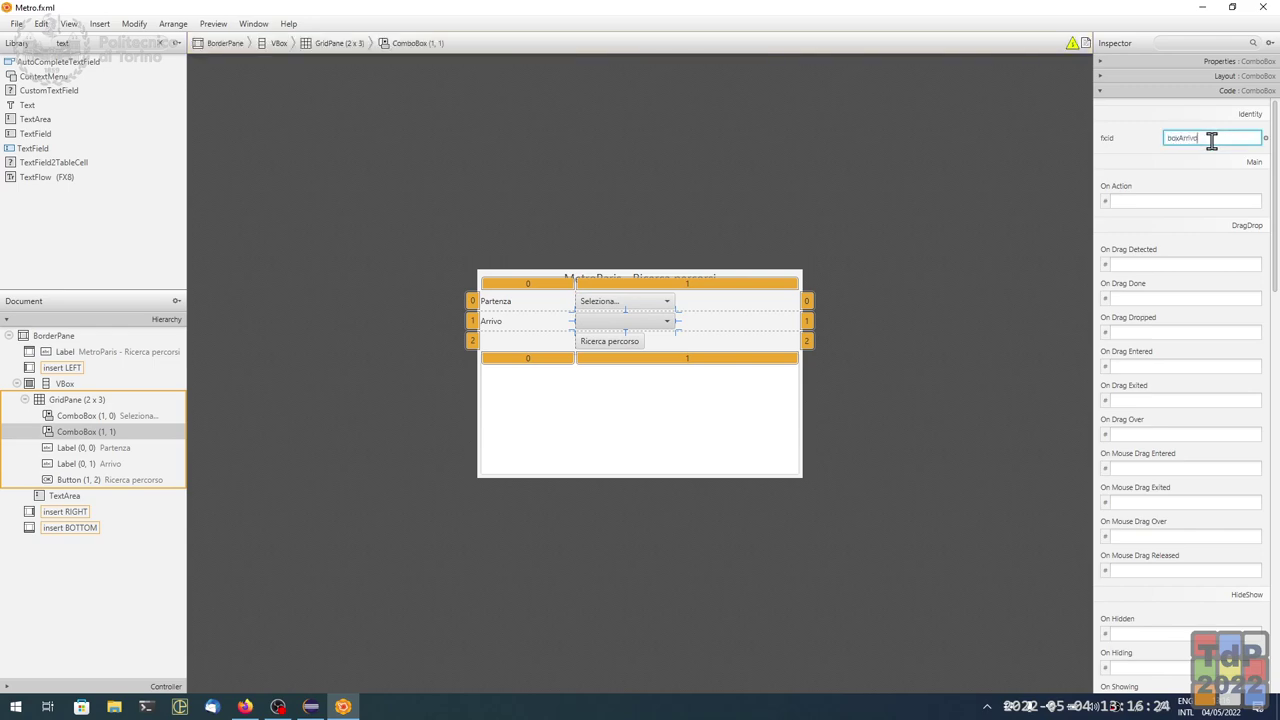
{"action": "left_click", "coordinate": [1208, 62]}
{"action": "left_click", "coordinate": [1189, 111]}
{"action": "type", "text": "Seleziona..."}
{"action": "key", "text": "Return"}
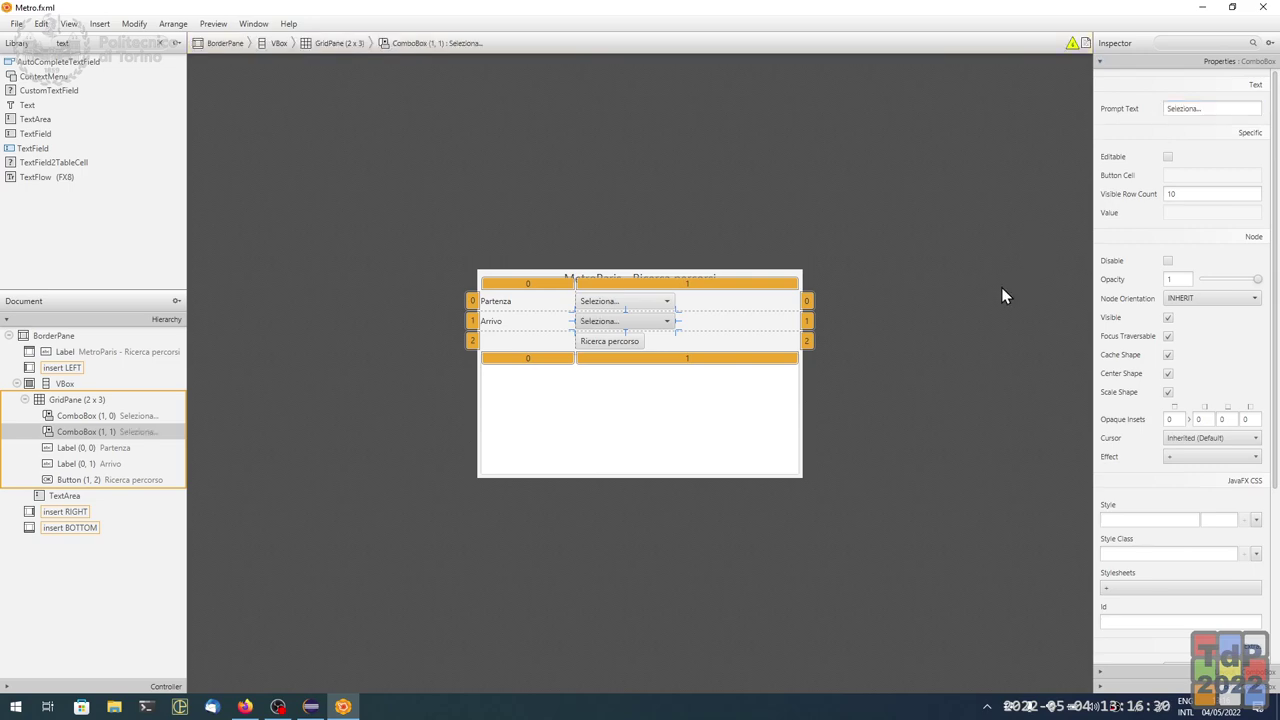
Set the On Action handler of the "Ricerca percorso" button to handleCerca.
{"action": "left_click", "coordinate": [620, 346]}
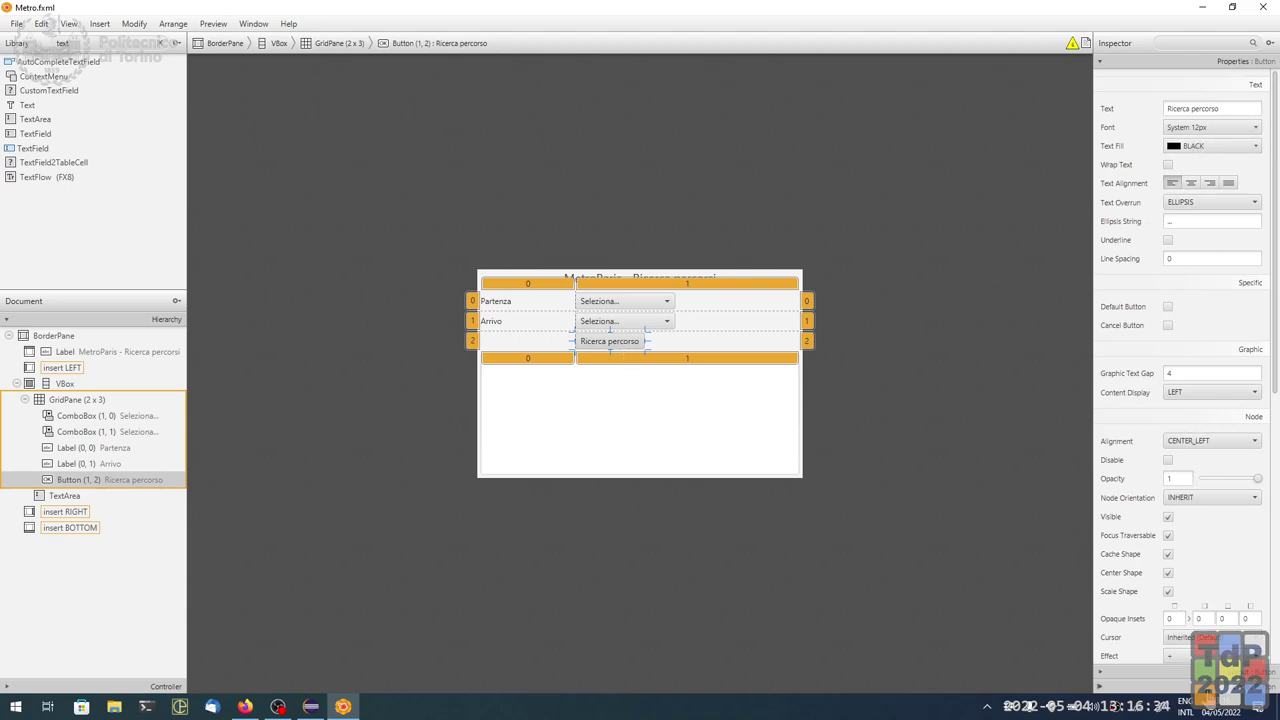
{"action": "left_click", "coordinate": [1150, 686]}
{"action": "left_click", "coordinate": [1163, 201]}
{"action": "type", "text": "handleCerca"}
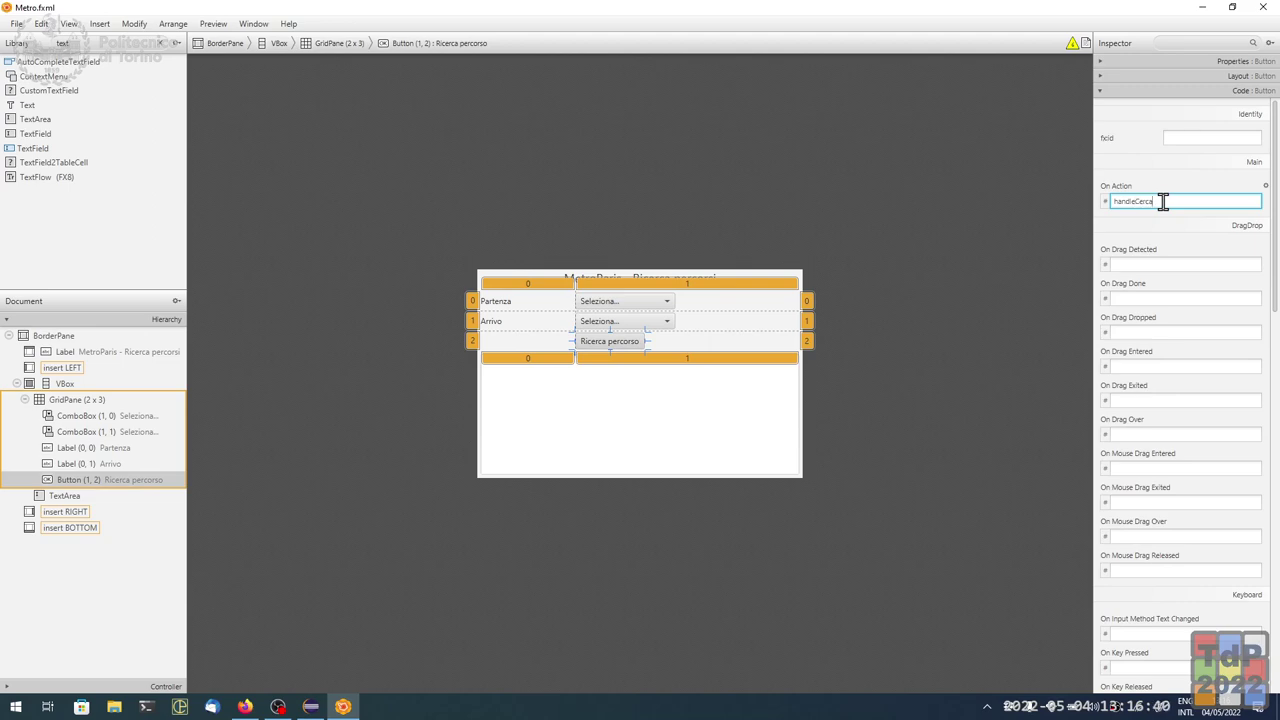
Give the result TextArea the fx:id txtResult.
{"action": "left_click", "coordinate": [727, 400]}
{"action": "left_click", "coordinate": [1199, 138]}
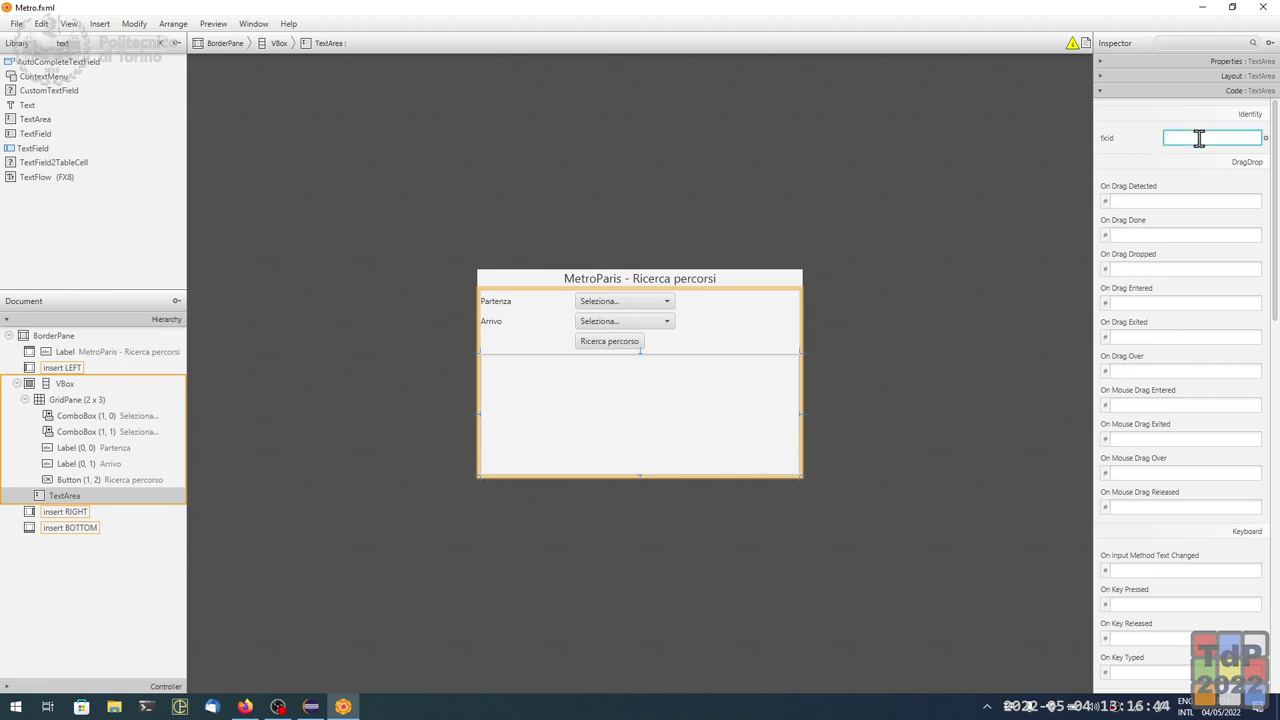
{"action": "type", "text": "txtResult"}
Review the fx:ids assigned to the controller class and the On Action handler of the "Ricerca percorso" button.
{"action": "left_click", "coordinate": [151, 689]}
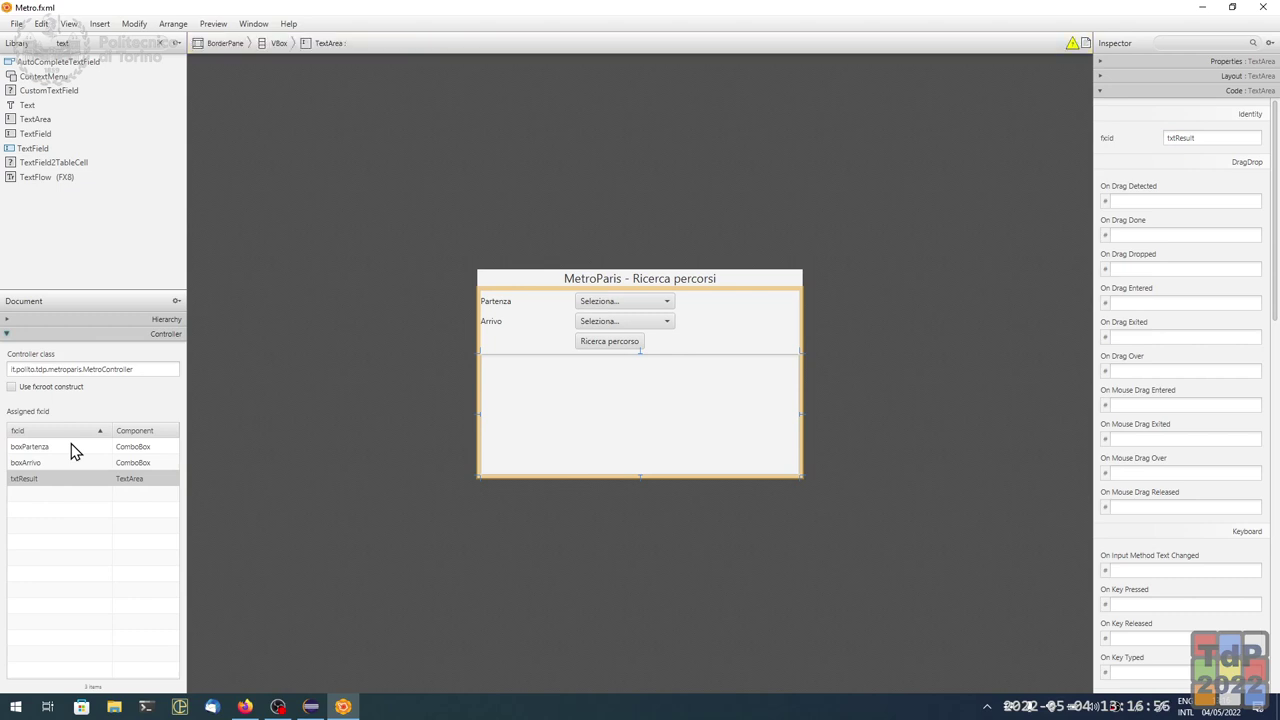
{"action": "left_click", "coordinate": [70, 449]}
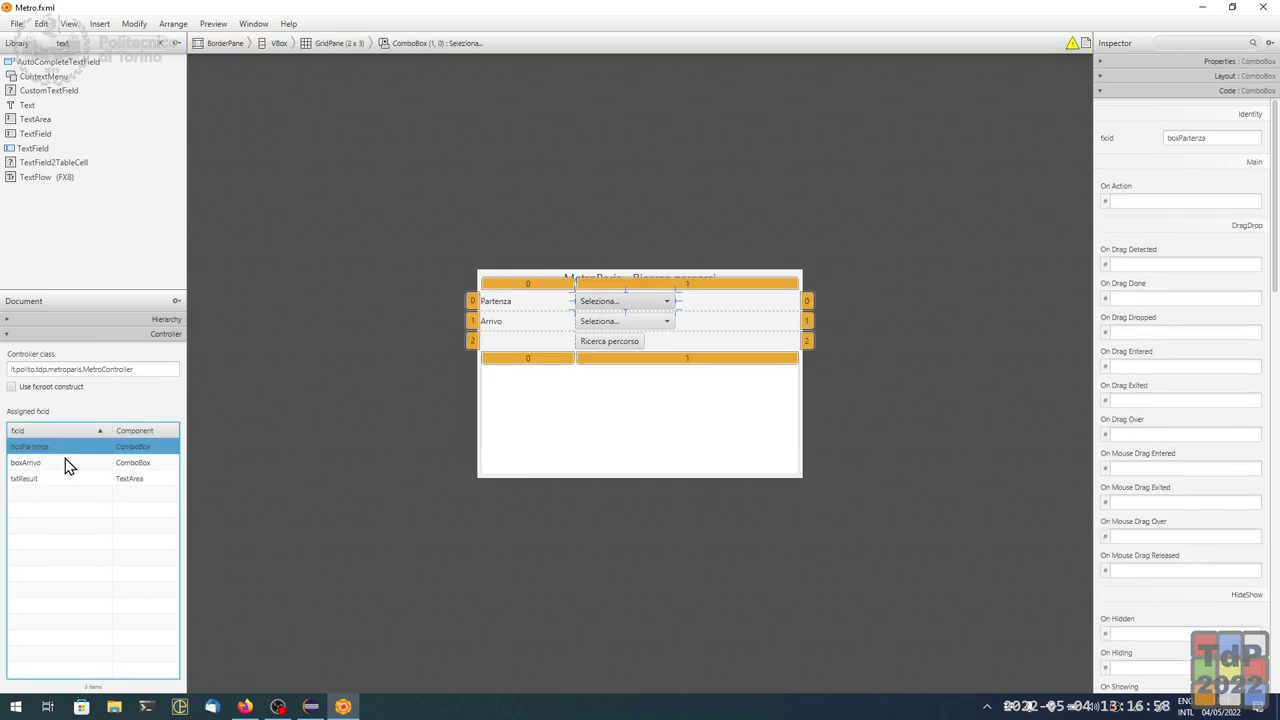
{"action": "left_click", "coordinate": [66, 461]}
{"action": "left_click", "coordinate": [59, 480]}
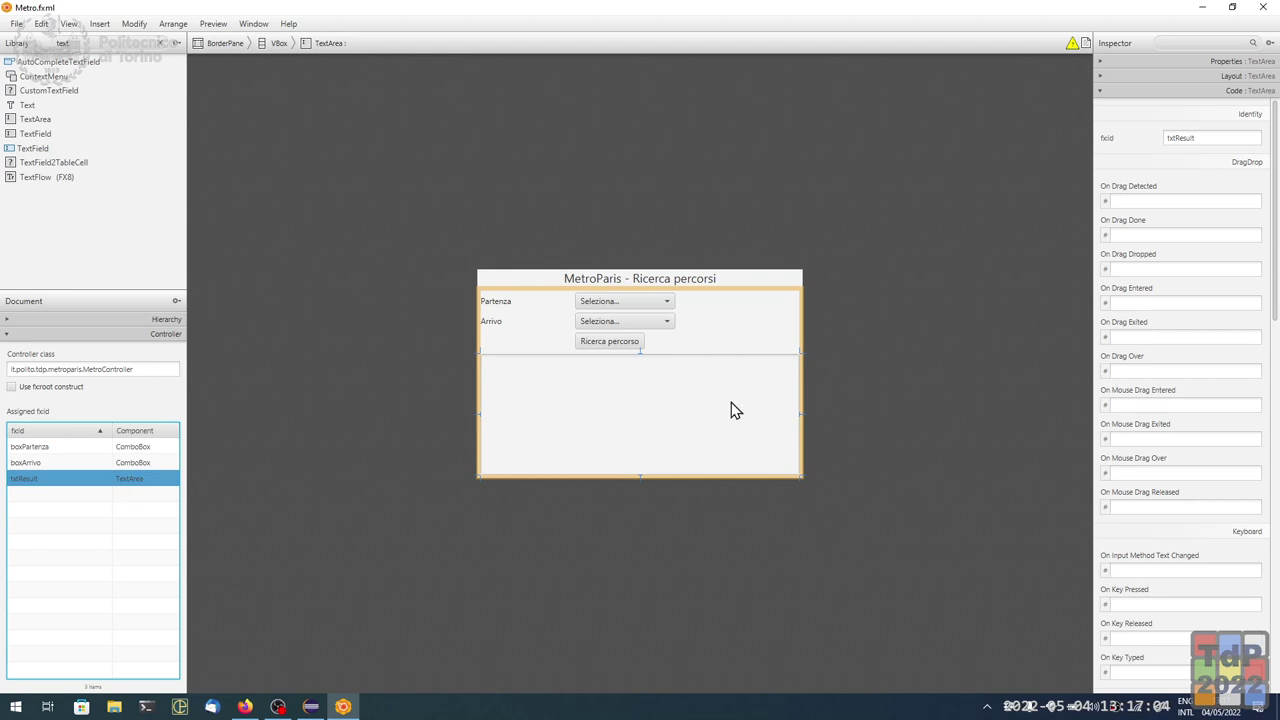
{"action": "left_click", "coordinate": [637, 345]}
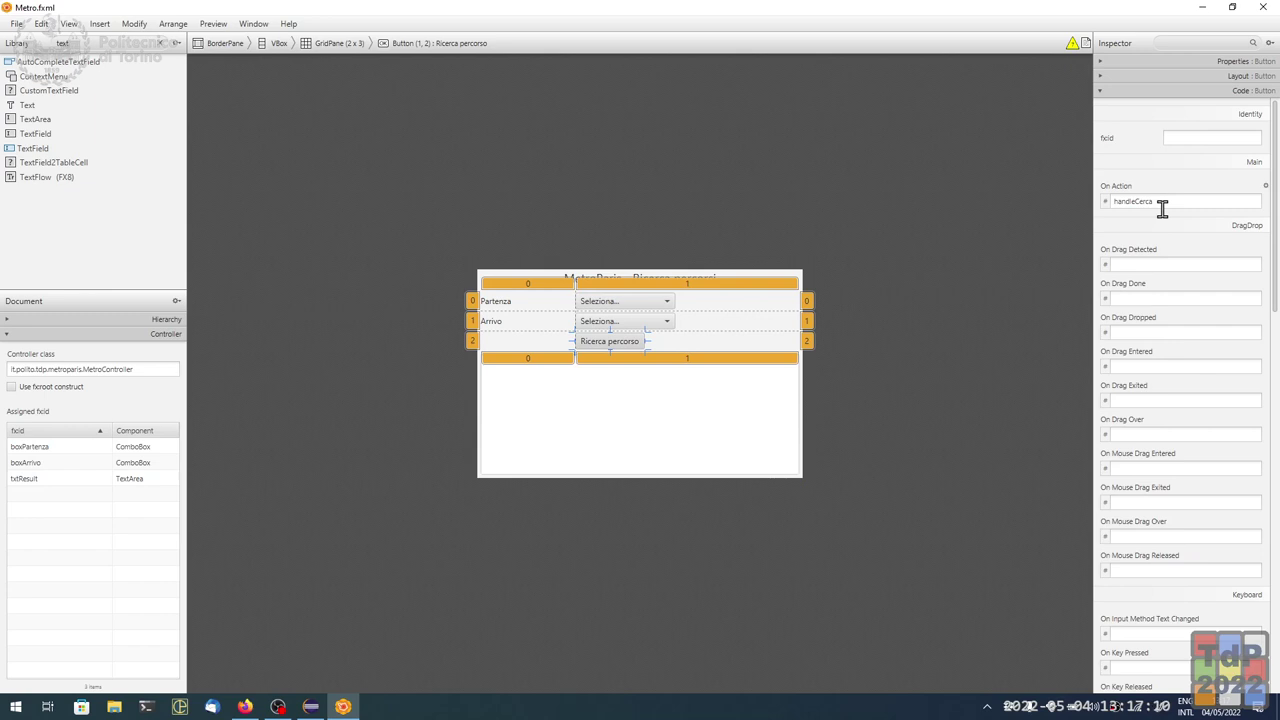
{"action": "left_click", "coordinate": [1012, 270]}
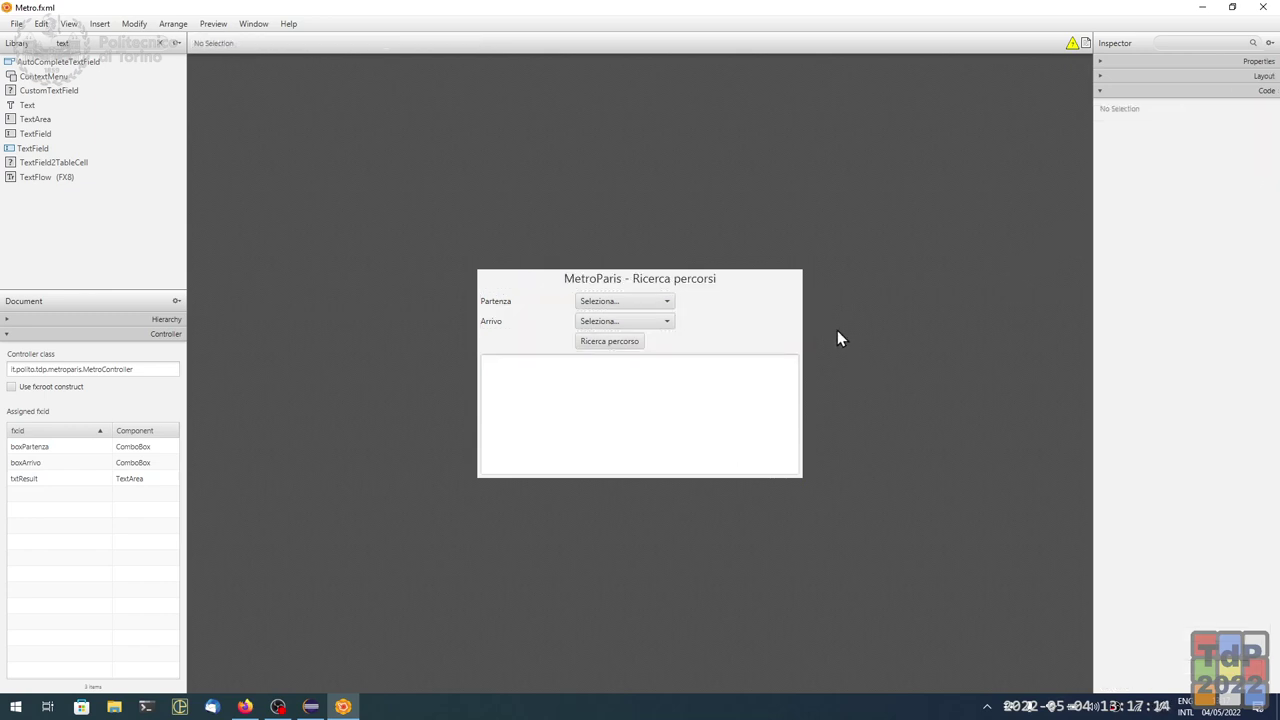
Save Metro.fxml and copy the full version of its sample controller skeleton.
{"action": "key", "text": "ctrl+s"}
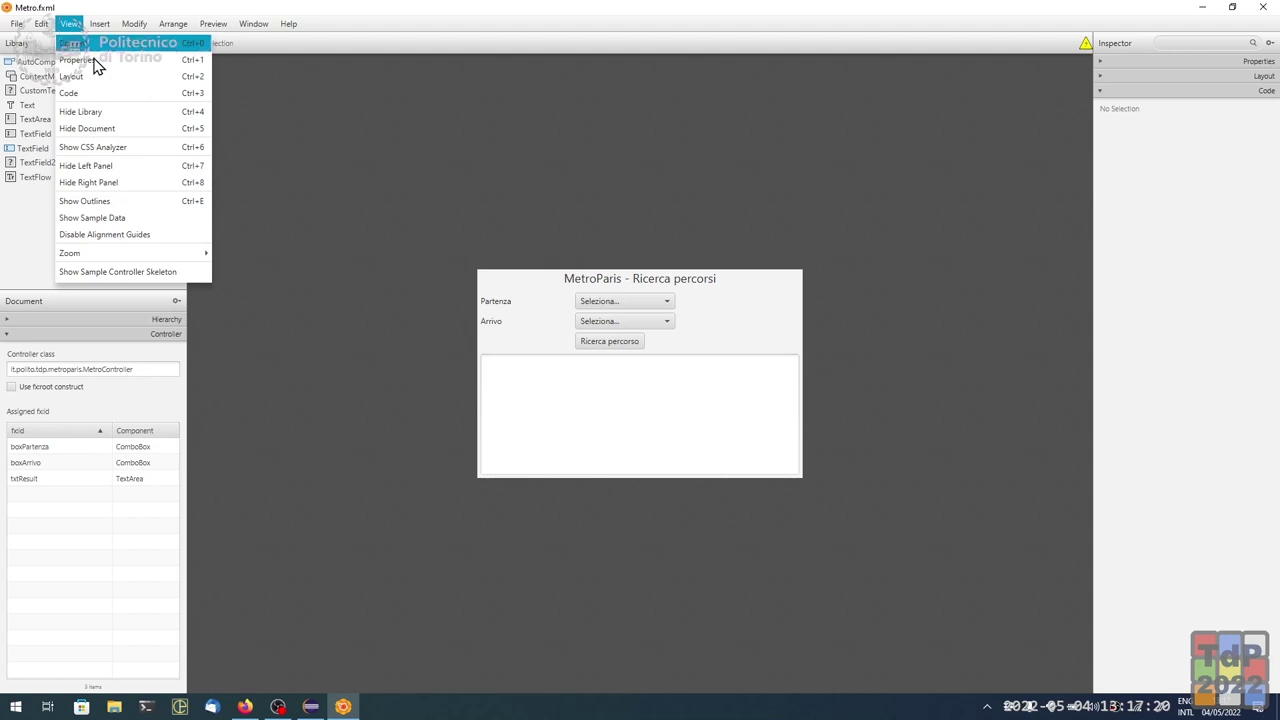
{"action": "left_click", "coordinate": [133, 272]}
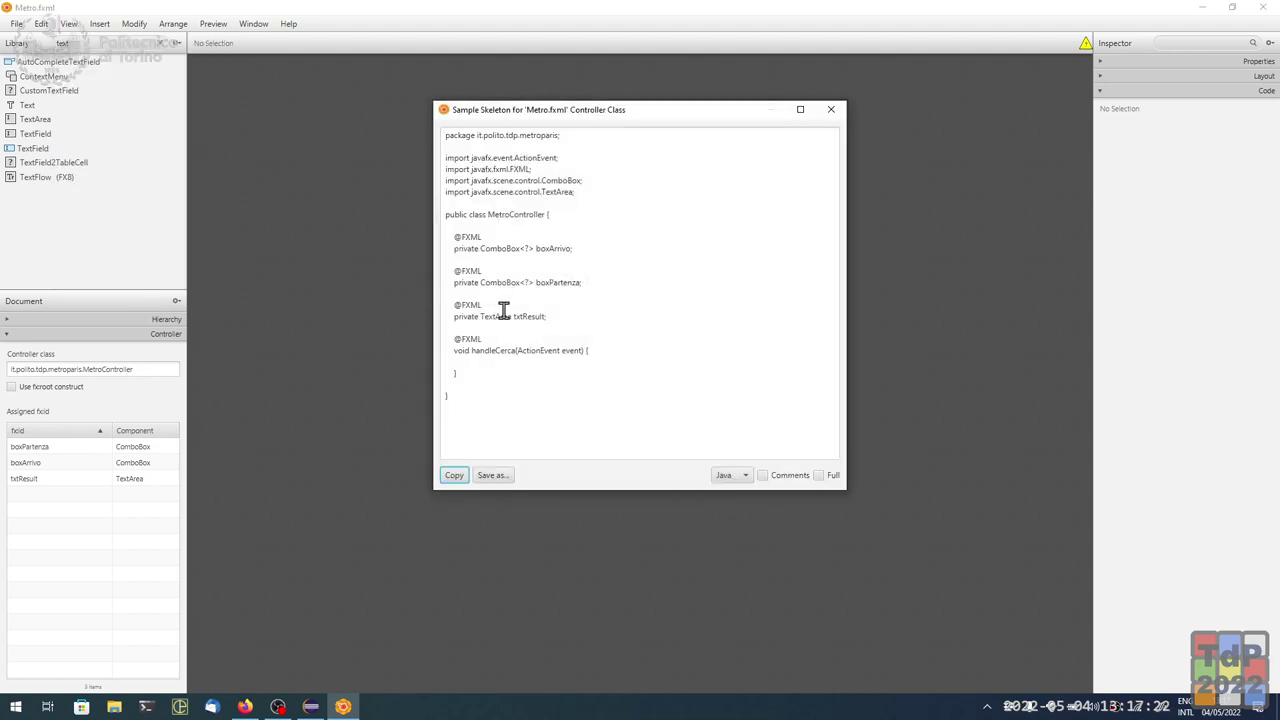
{"action": "left_click", "coordinate": [818, 475]}
{"action": "left_click", "coordinate": [750, 396]}
{"action": "key", "text": "ctrl+a"}
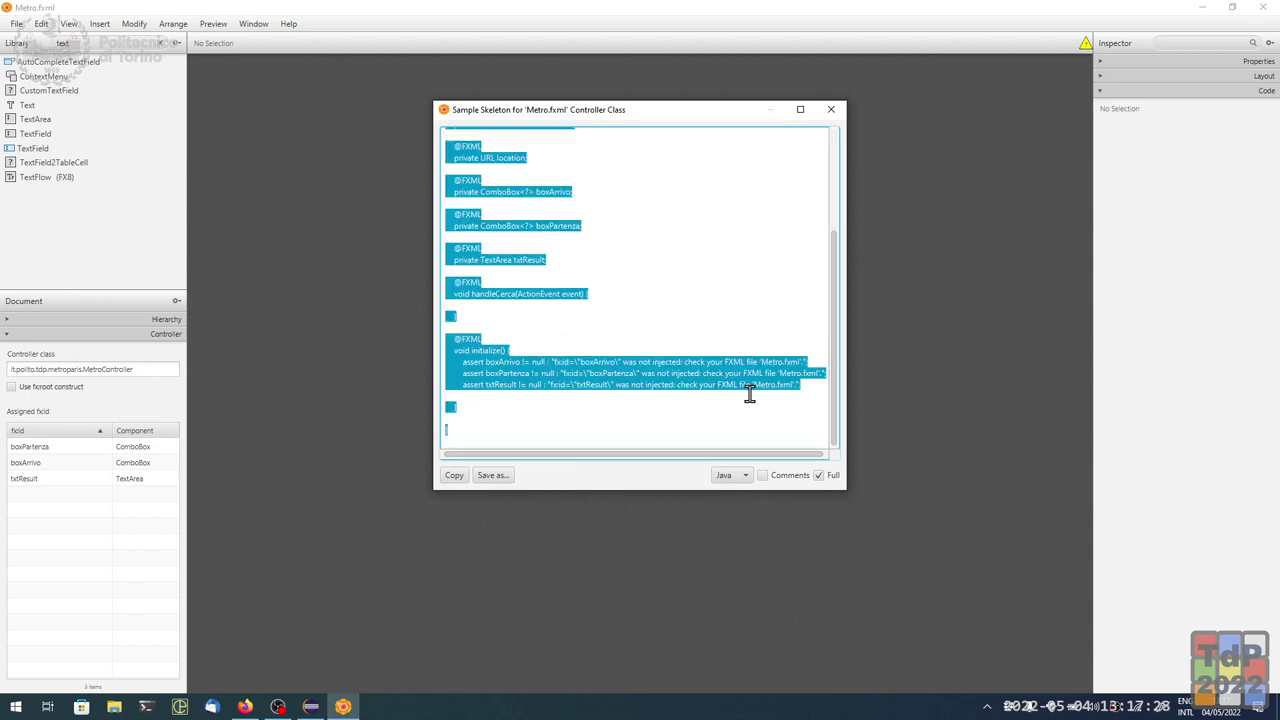
Switch to Eclipse and open MetroController.java from the it.polito.tdp.metroparis package of the MetroParis project.
{"action": "key", "text": "alt+Tab"}
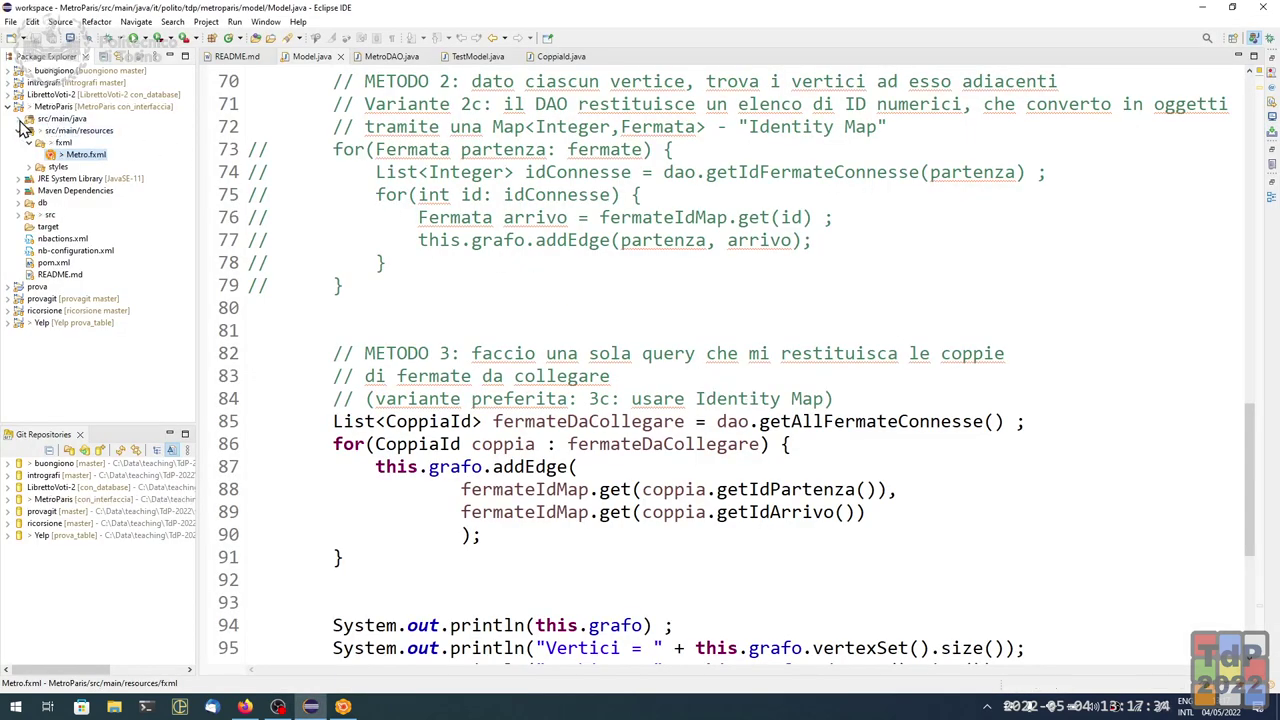
{"action": "left_click", "coordinate": [19, 119]}
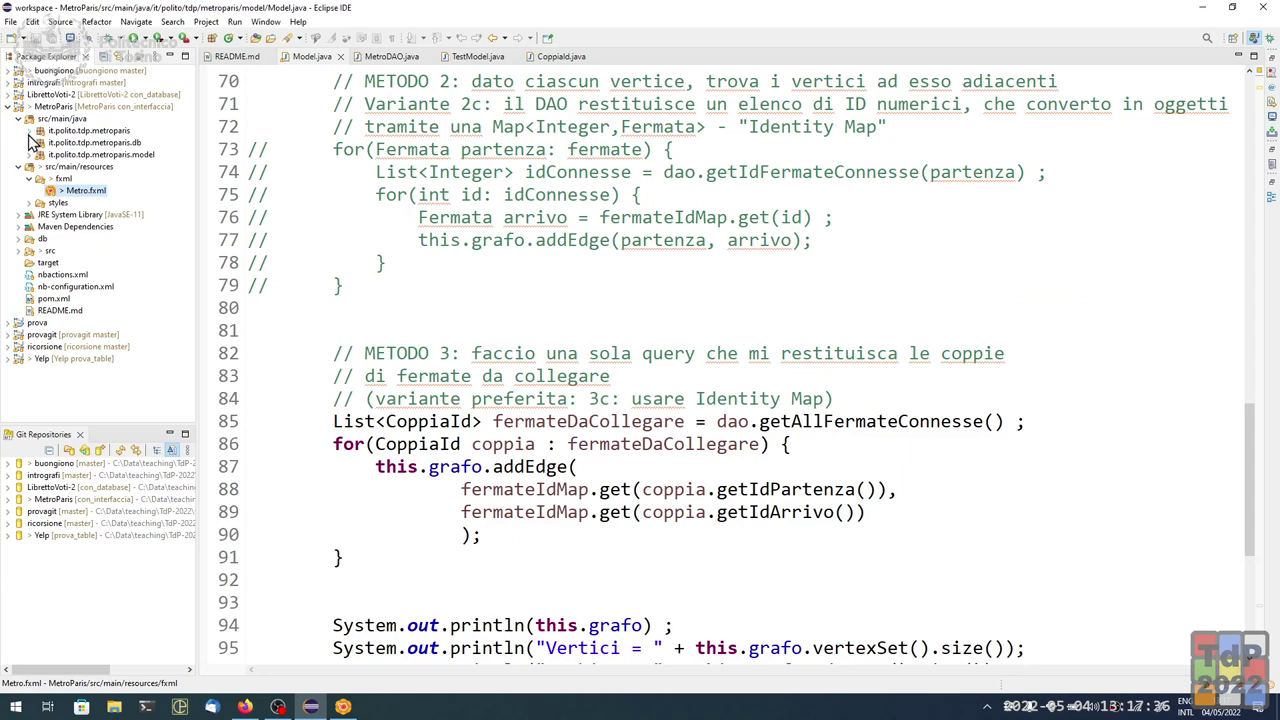
{"action": "left_click", "coordinate": [29, 131]}
{"action": "double_click", "coordinate": [95, 166]}
Replace the entire content of MetroController.java with the copied controller skeleton.
{"action": "left_click", "coordinate": [597, 208]}
{"action": "key", "text": "ctrl+a"}
{"action": "key", "text": "ctrl+v"}
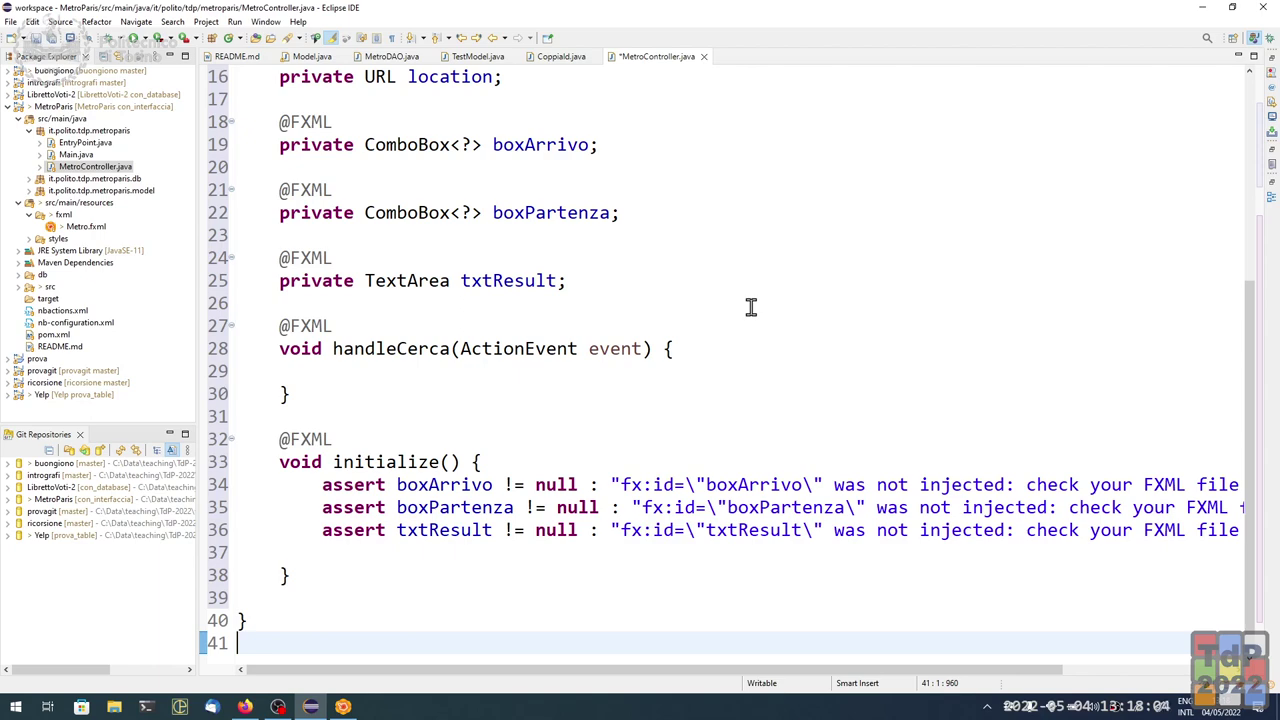
Set the type parameter of the boxArrivo ComboBox declaration to Fermata and import that class through code completion.
{"action": "scroll", "coordinate": [751, 307], "scroll_direction": "up", "scroll_amount": 3}
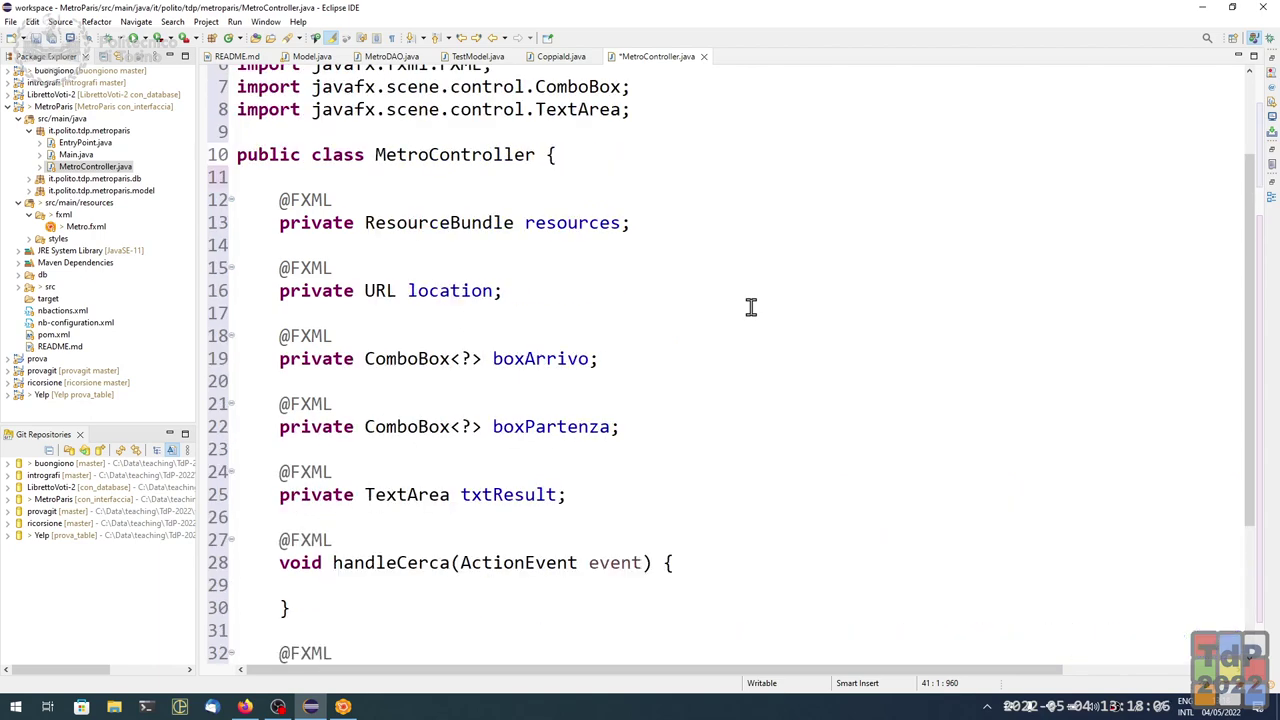
{"action": "scroll", "coordinate": [751, 307], "scroll_direction": "down", "scroll_amount": 2}
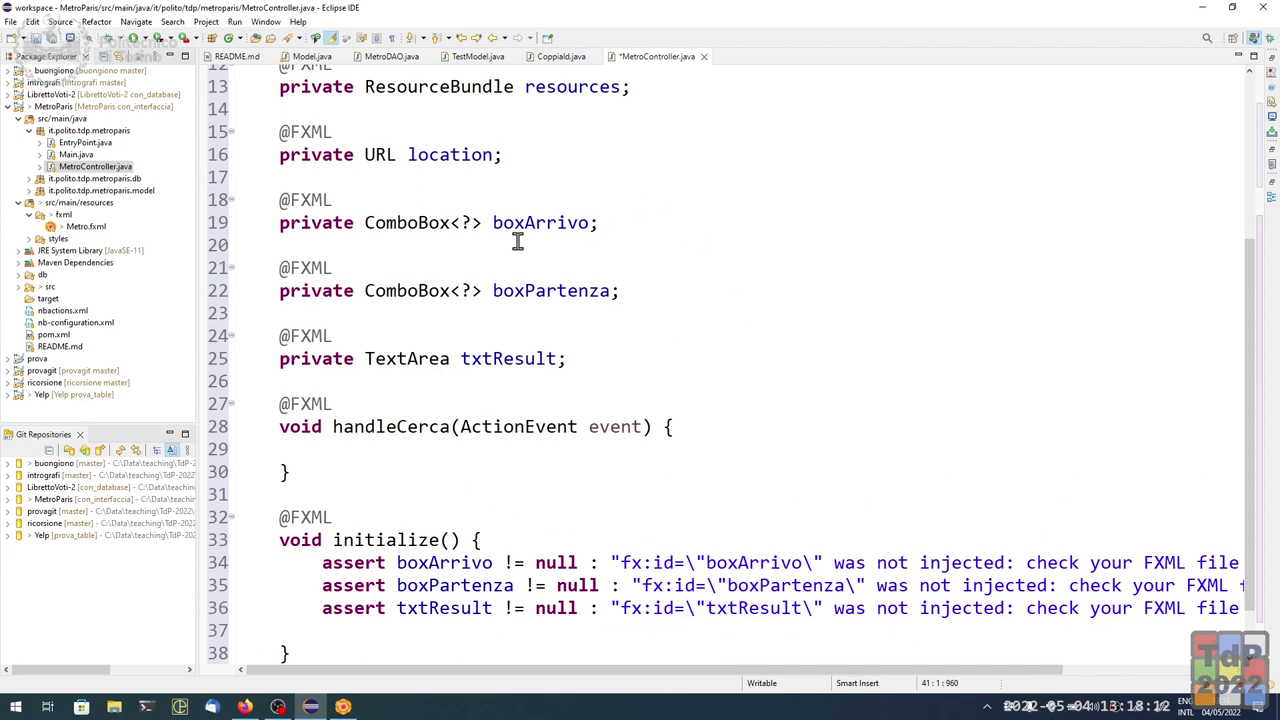
{"action": "double_click", "coordinate": [467, 222]}
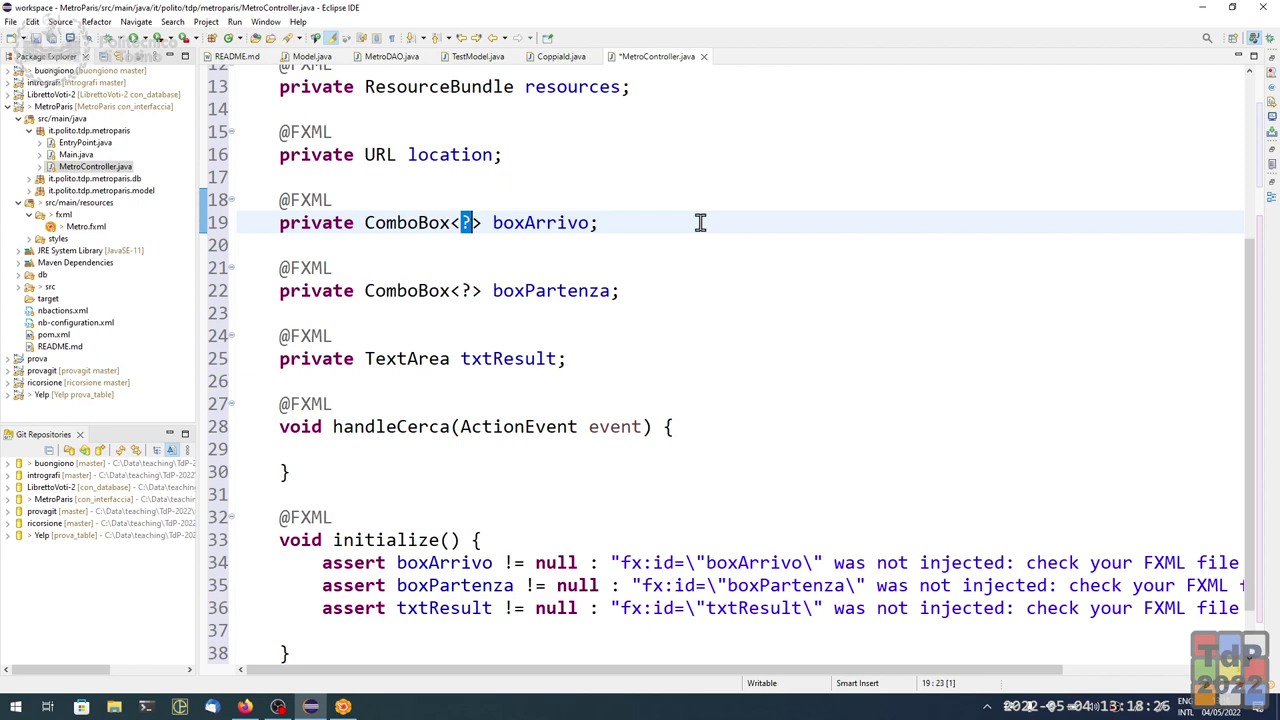
{"action": "type", "text": "Fe"}
{"action": "type", "text": "rr"}
{"action": "key", "text": "BackSpace"}
{"action": "type", "text": "mata"}
{"action": "key", "text": "ctrl+space"}
{"action": "key", "text": "Return"}
Select the wildcard type parameter in the boxPartenza ComboBox declaration for replacement.
{"action": "key", "text": "Down"}
{"action": "key", "text": "Down"}
{"action": "key", "text": "Down"}
{"action": "key", "text": "ctrl+Left"}
{"action": "key", "text": "ctrl+Left"}
{"action": "key", "text": "ctrl+Left"}
{"action": "key", "text": "ctrl+shift+Left"}
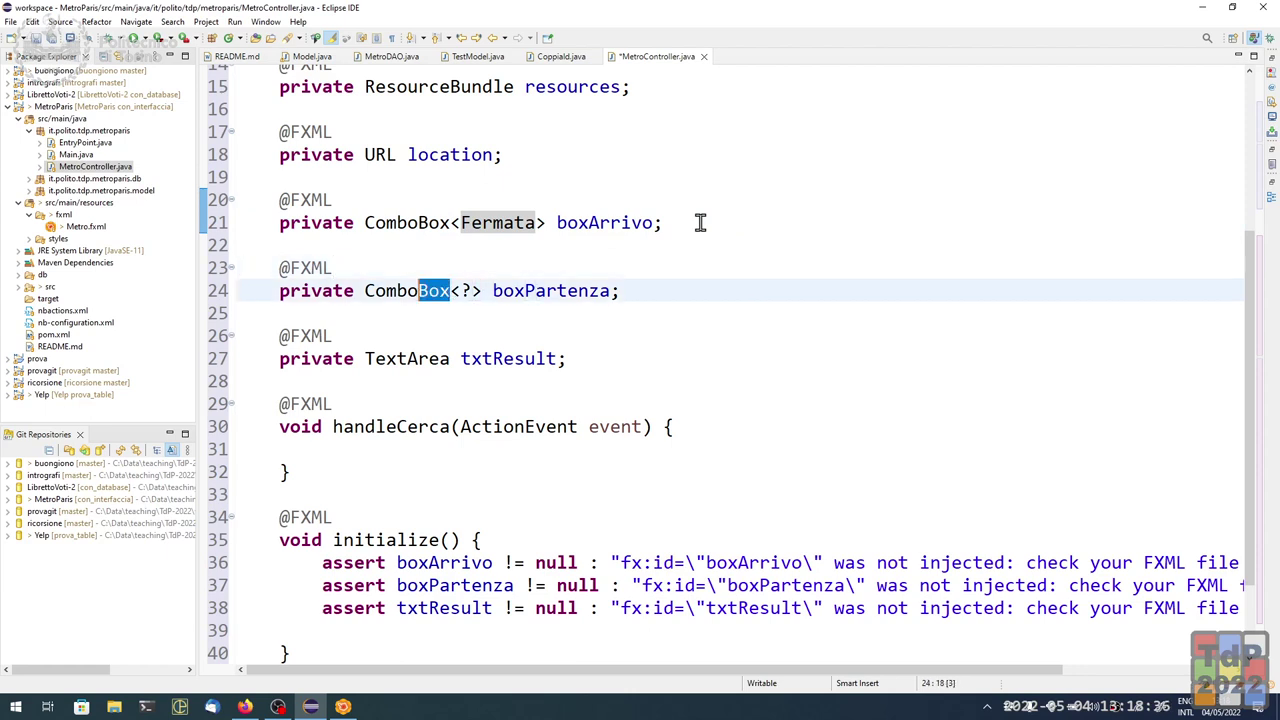